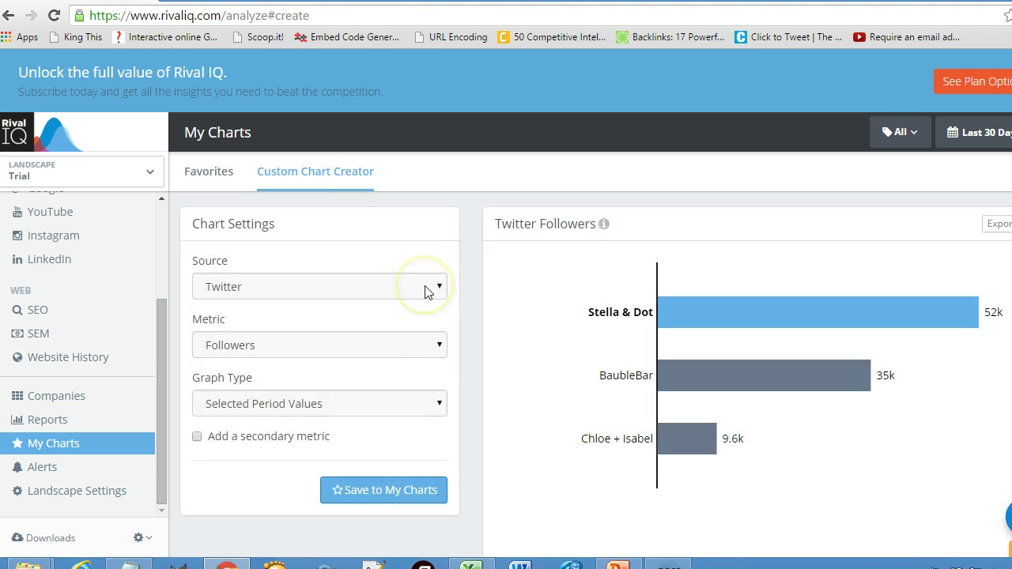
Set the custom chart's source to Facebook and its metric to Page Likes
click(425, 291)
click(438, 290)
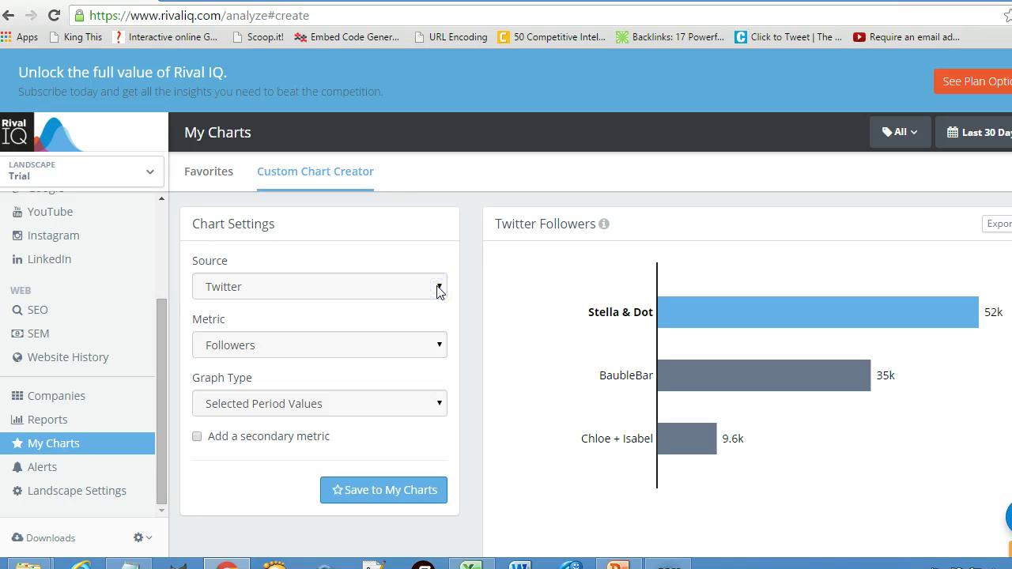
click(376, 291)
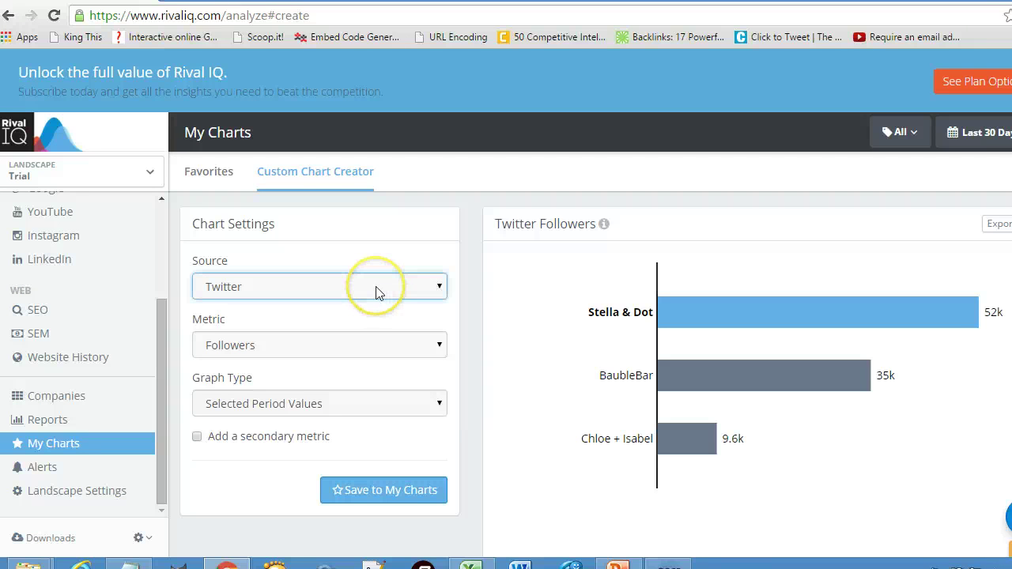
click(377, 291)
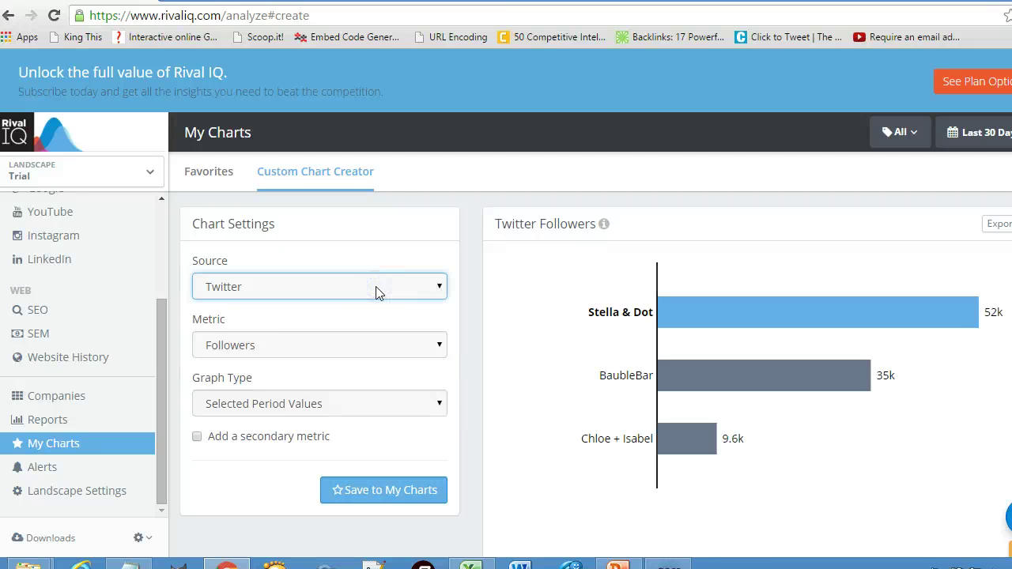
click(377, 291)
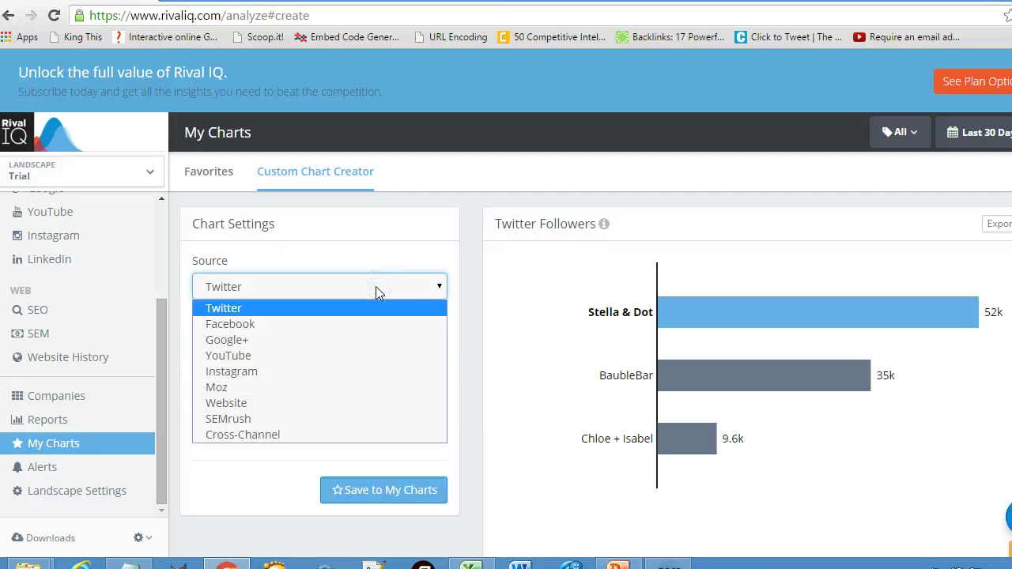
click(257, 328)
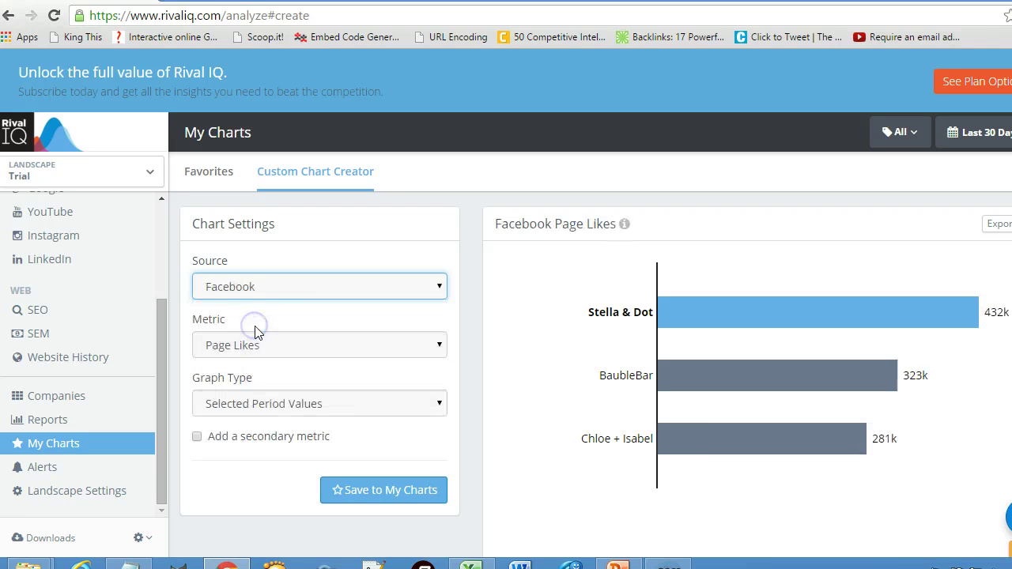
click(306, 348)
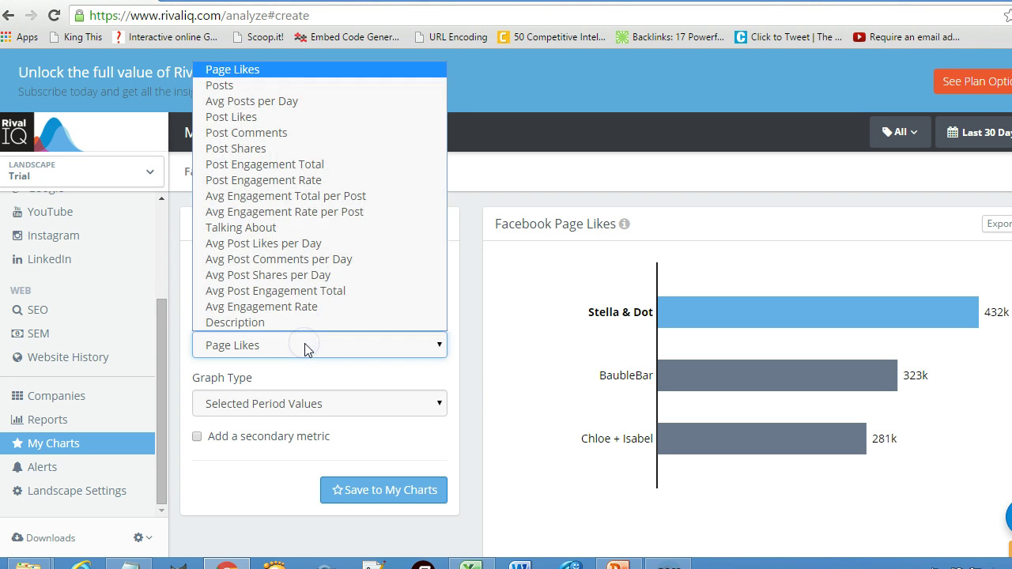
click(307, 71)
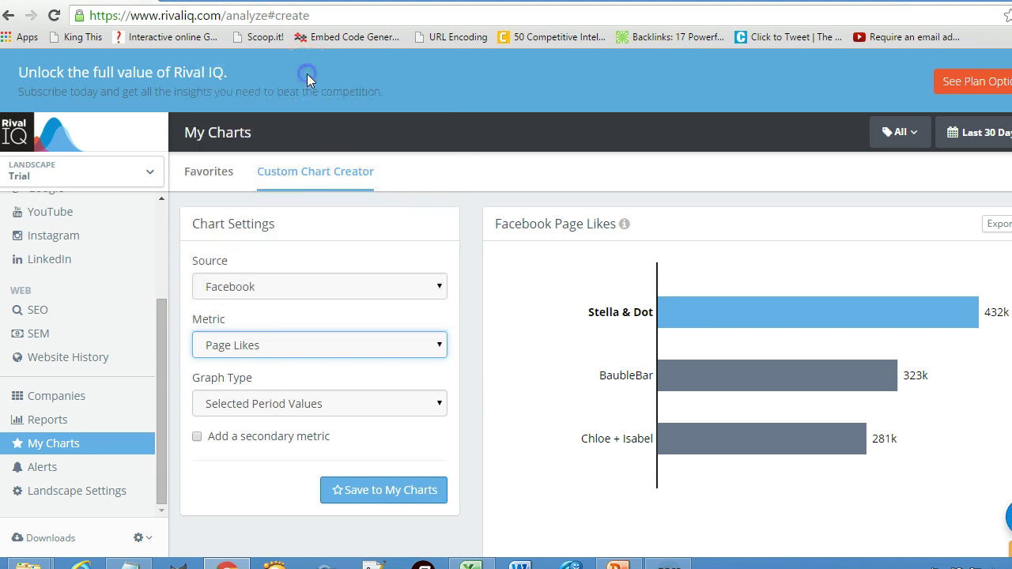
click(266, 344)
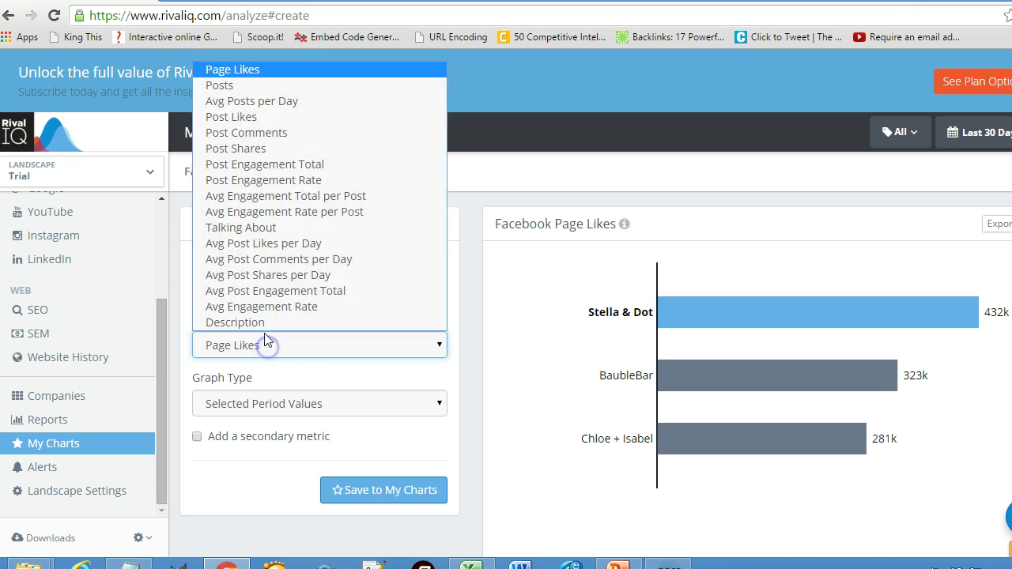
click(360, 71)
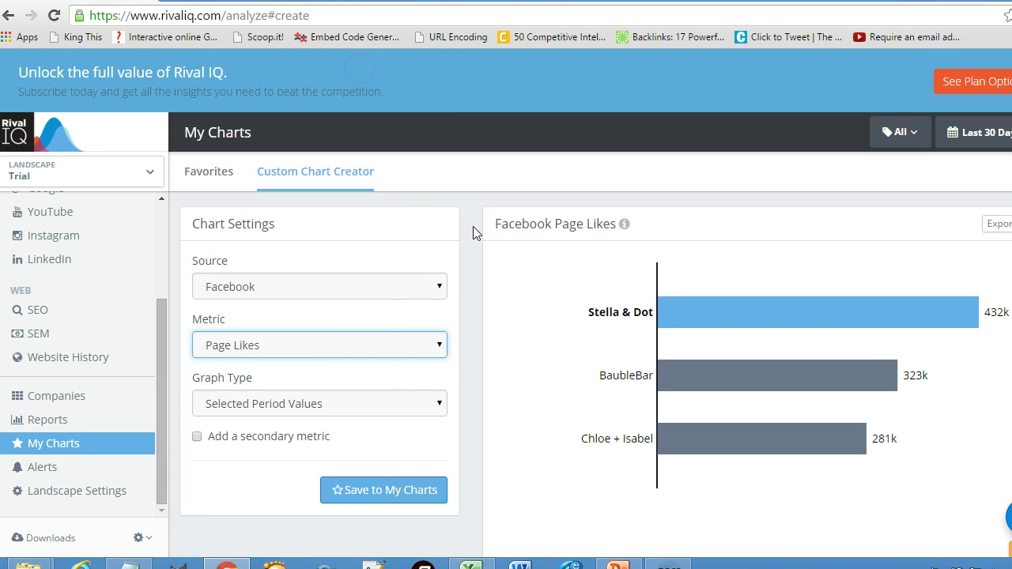
Set the graph type to Change vs. Compare Period and examine each company's bar and the chart's metric description
click(329, 408)
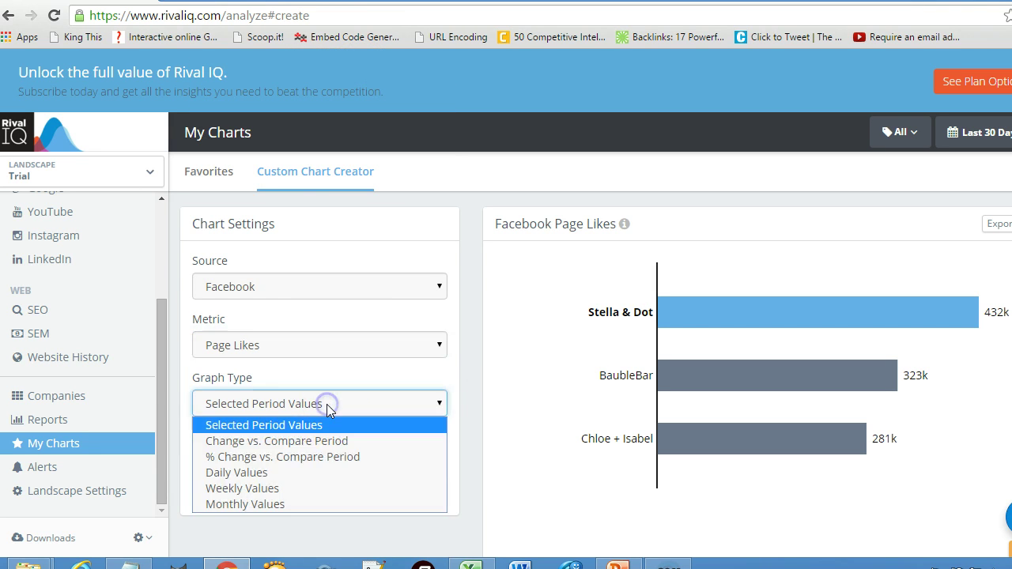
click(299, 449)
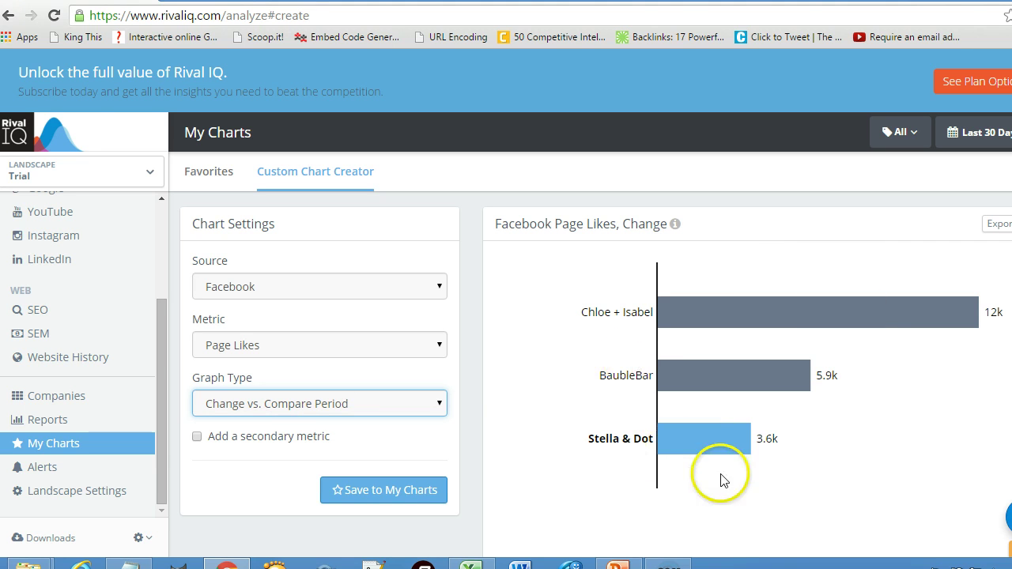
mouse_move(967, 322)
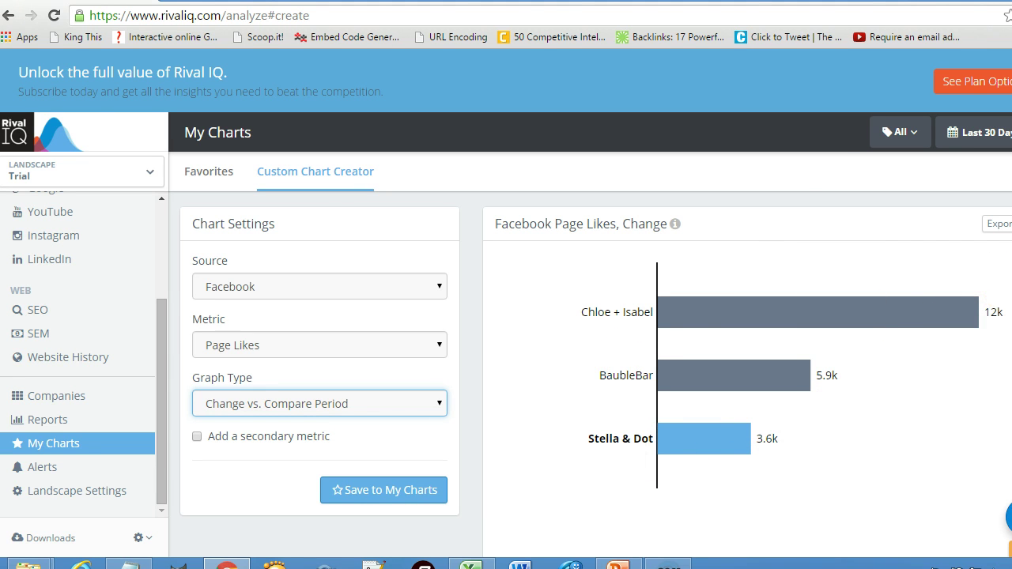
mouse_move(970, 316)
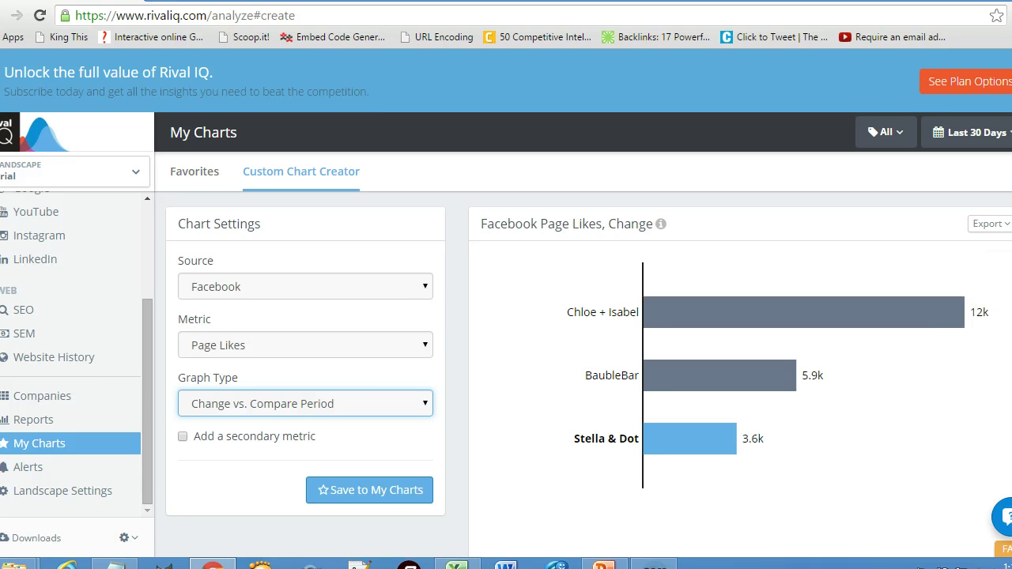
mouse_move(963, 320)
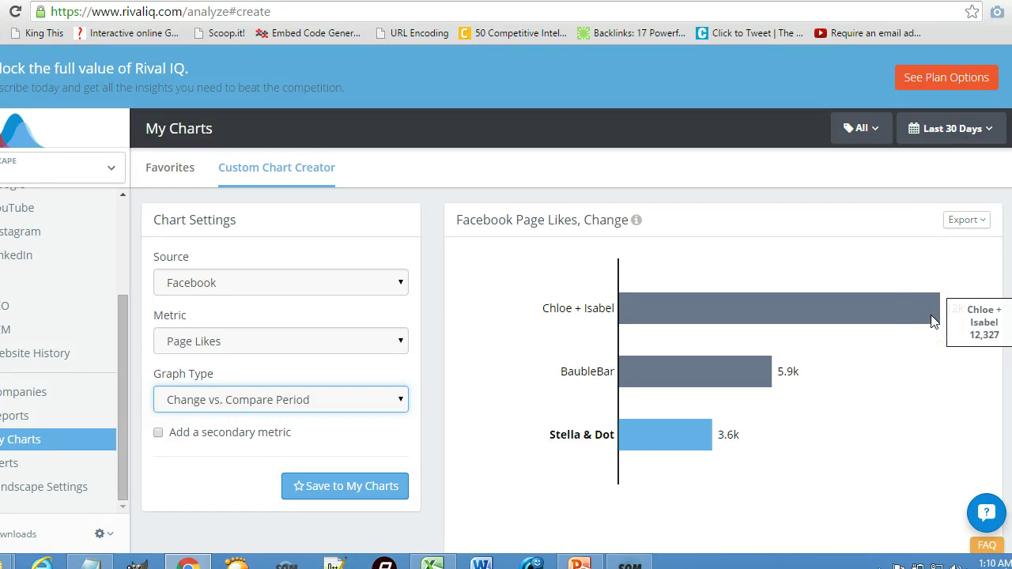
mouse_move(747, 372)
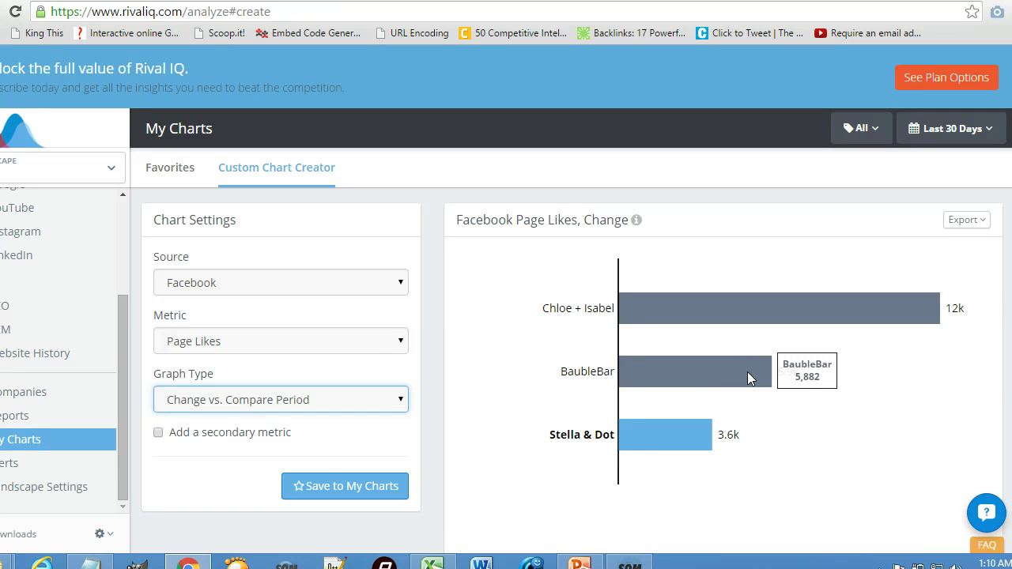
click(689, 433)
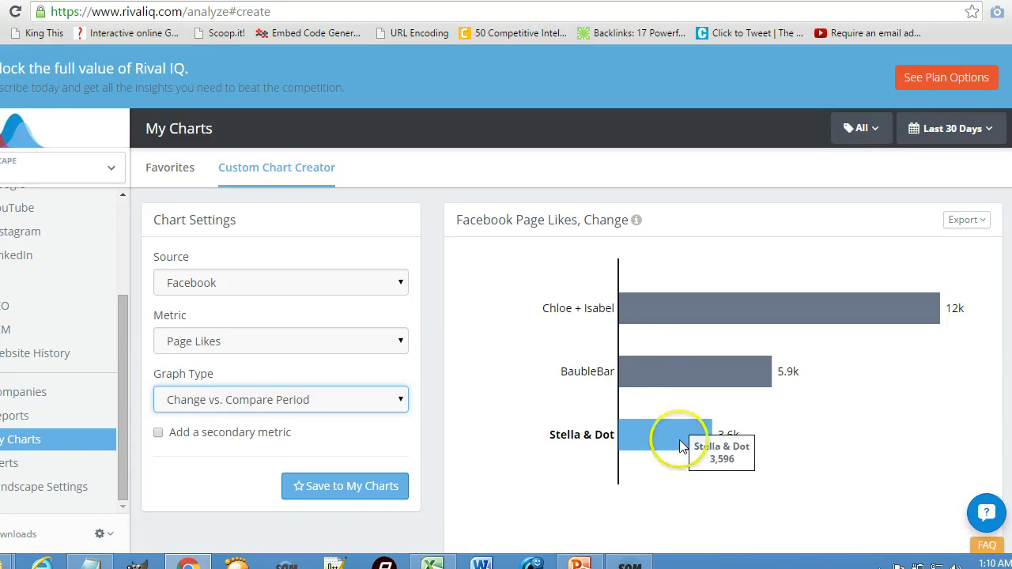
mouse_move(638, 228)
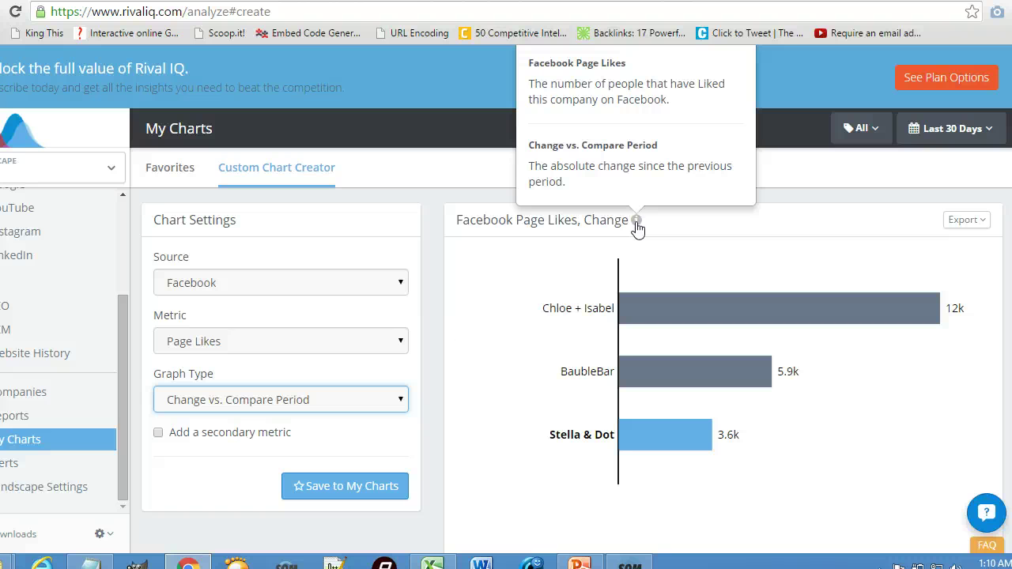
Set the graph type to % Change vs. Compare Period and view the chart's export options
click(334, 399)
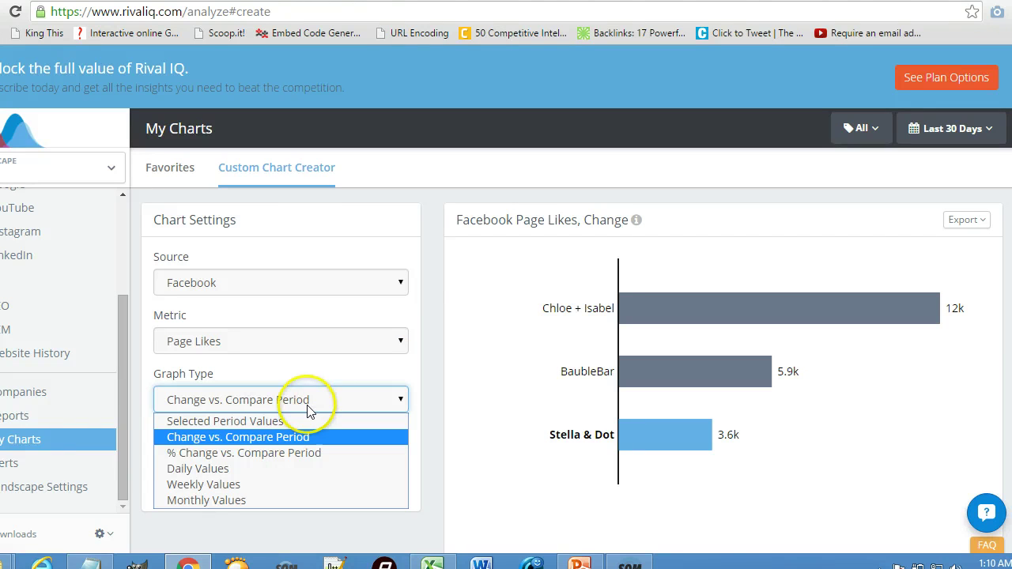
click(244, 455)
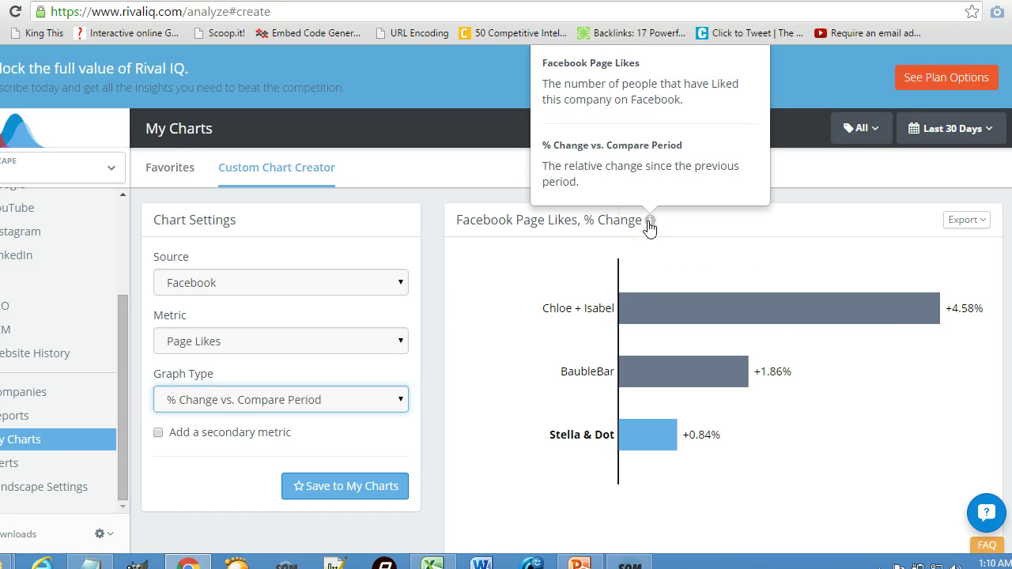
click(358, 402)
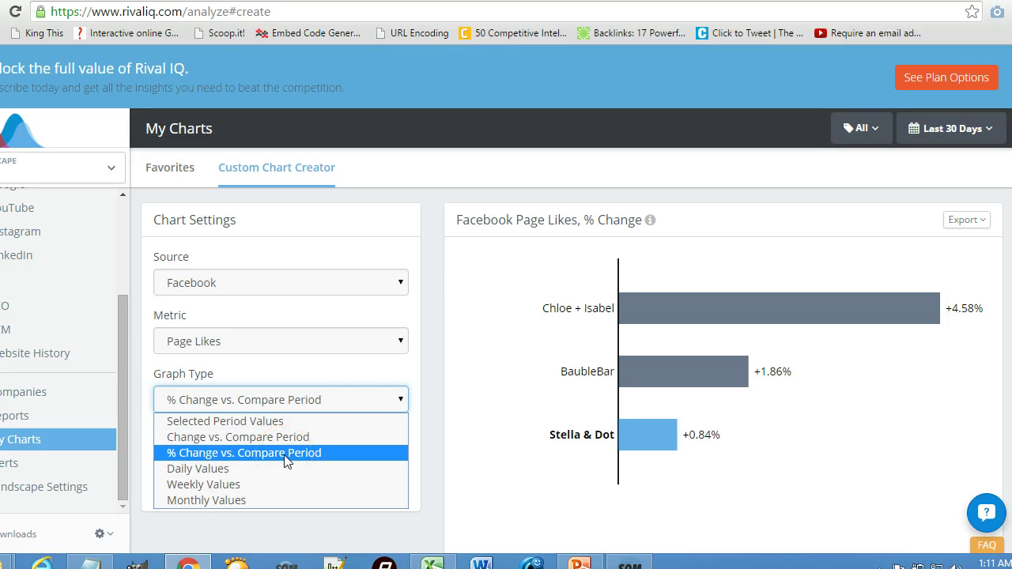
click(456, 341)
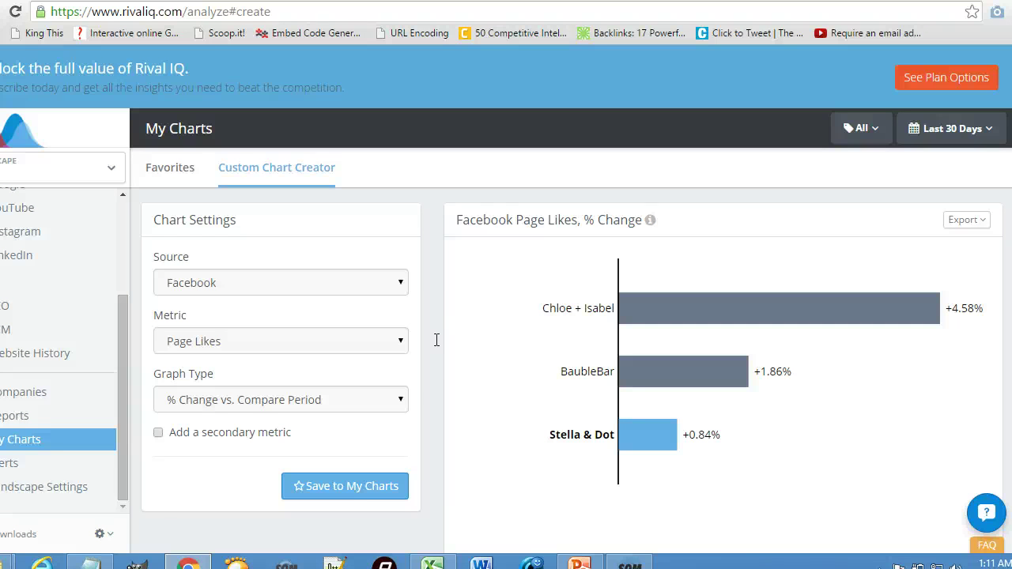
click(967, 222)
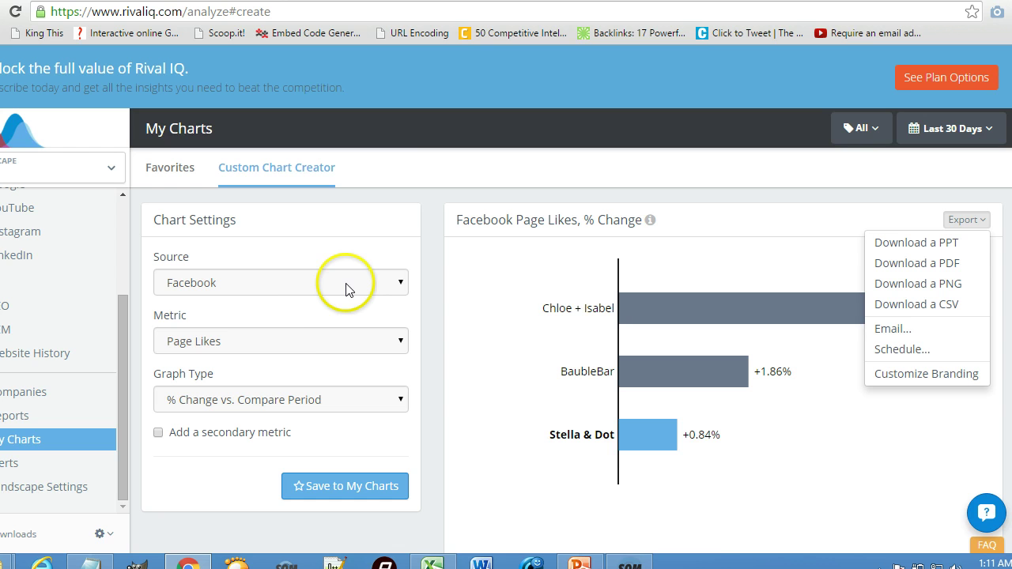
Set the graph type to Daily Values and review the export options and available Facebook metrics
click(335, 340)
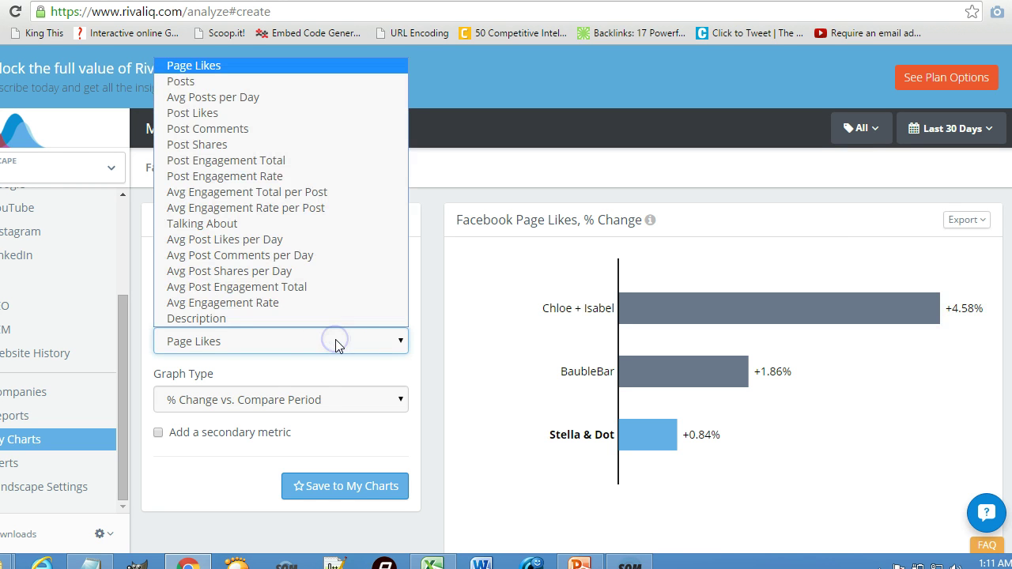
click(299, 398)
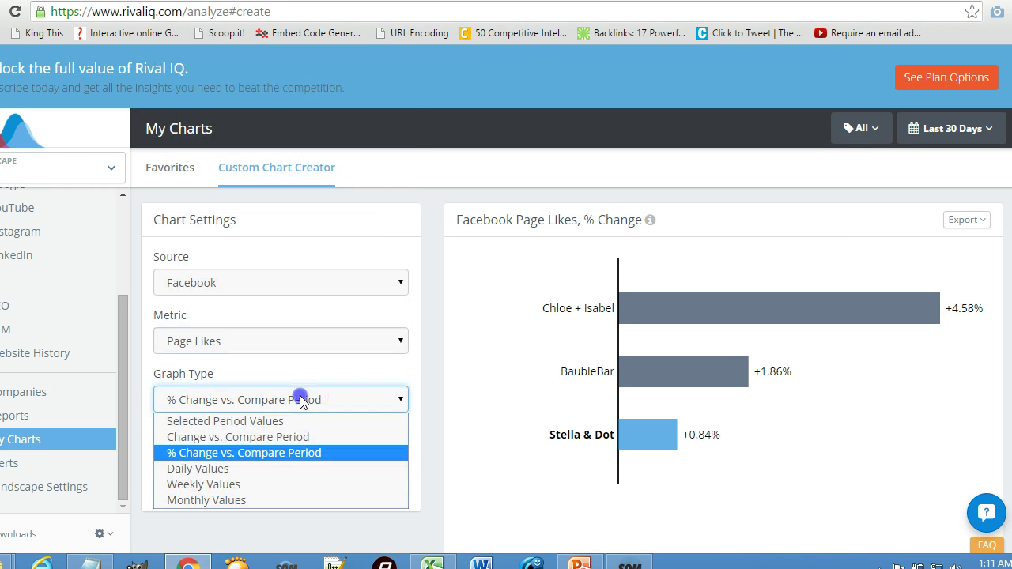
click(227, 469)
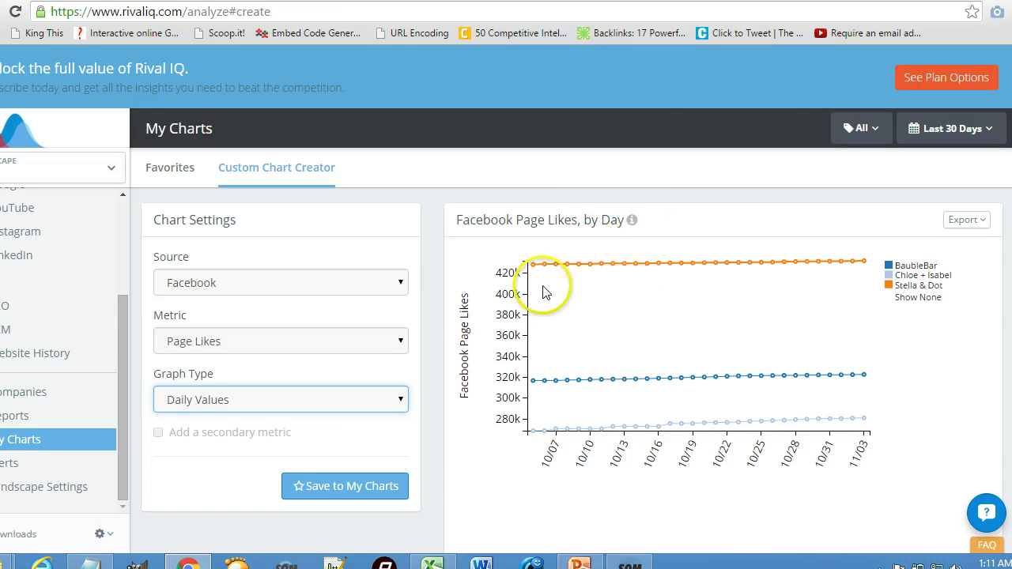
click(971, 221)
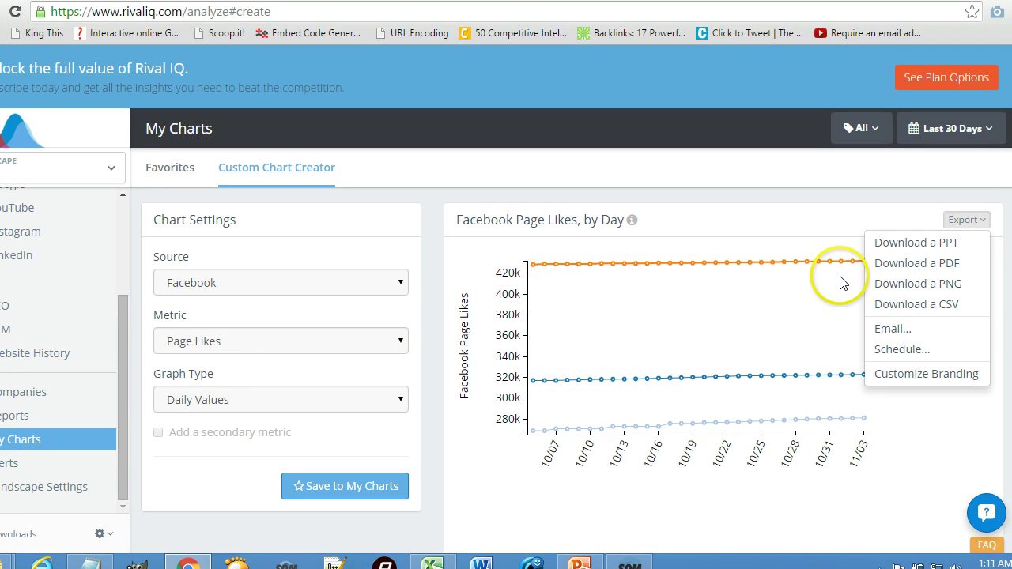
click(273, 343)
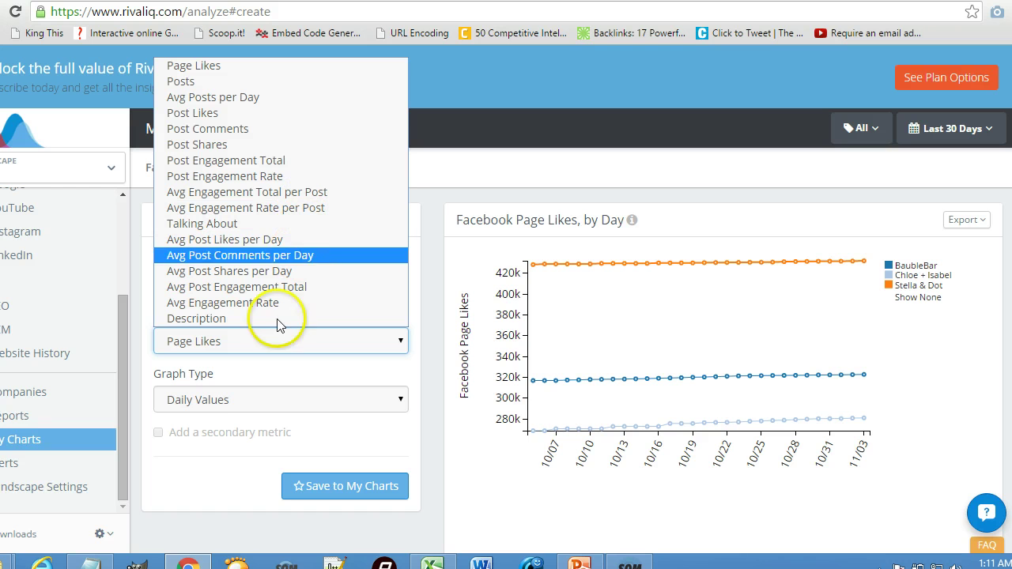
Switch to the Excel Reports window in File Explorer and go up to the Rival IQ- Stella Dot Landscape folder
mouse_move(91, 563)
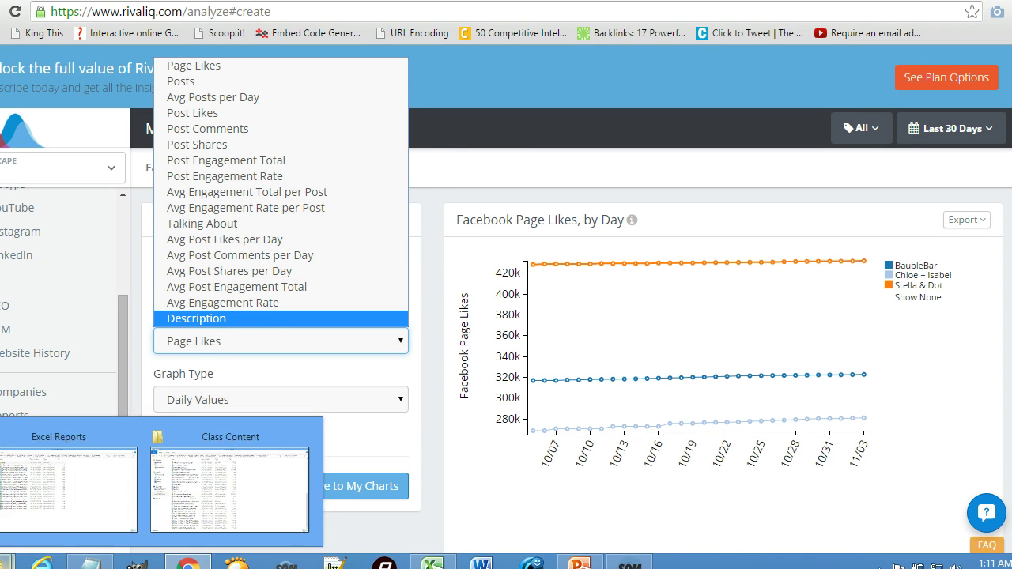
click(61, 480)
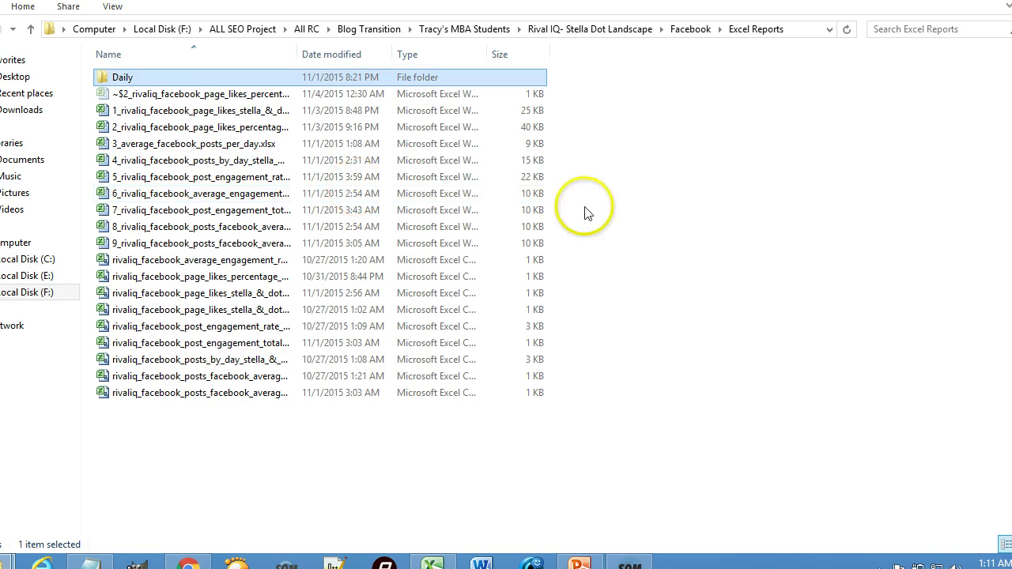
click(30, 31)
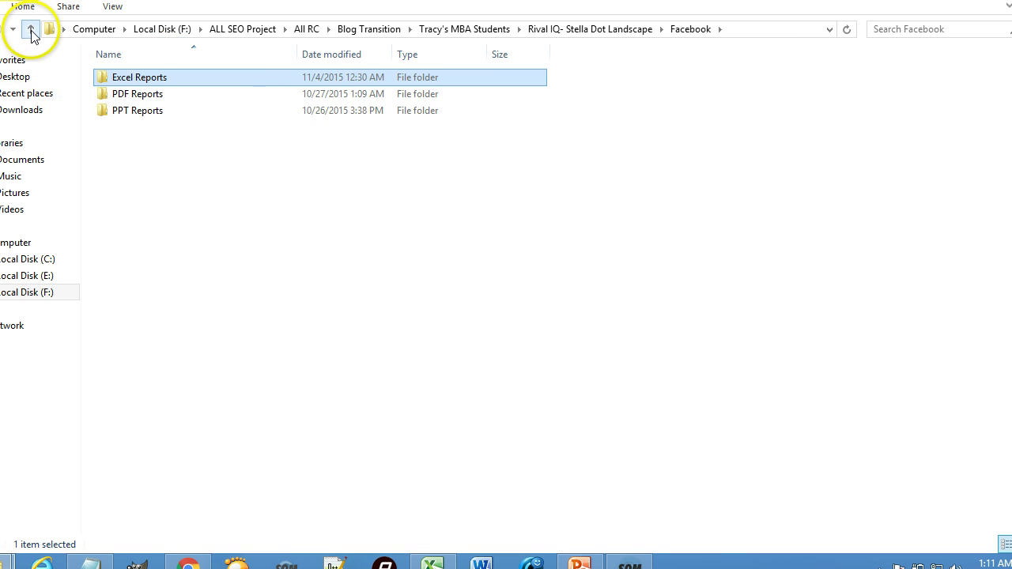
click(30, 29)
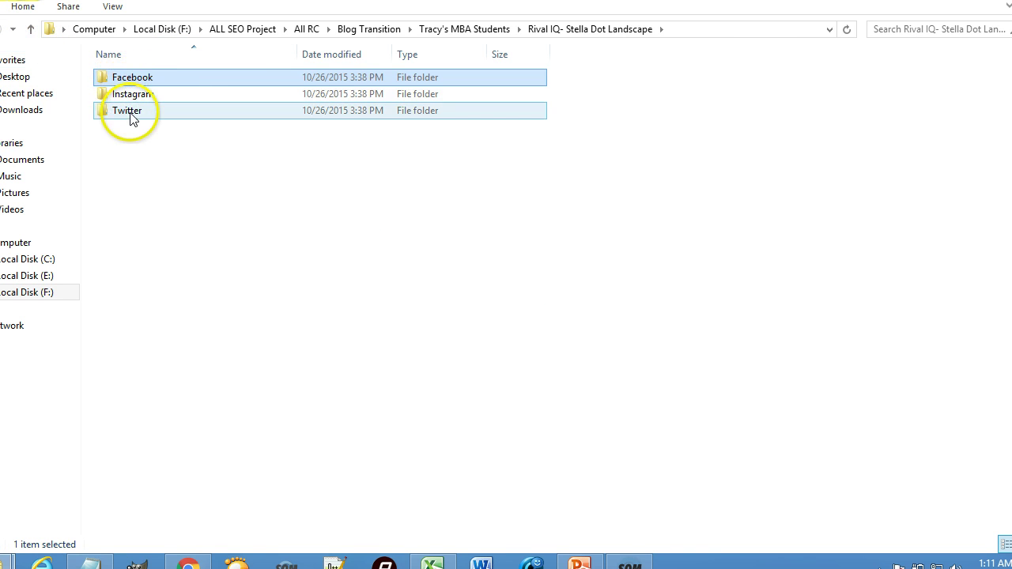
Open the Daily folder inside the Facebook Excel Reports folder and look over its workbooks
double_click(132, 77)
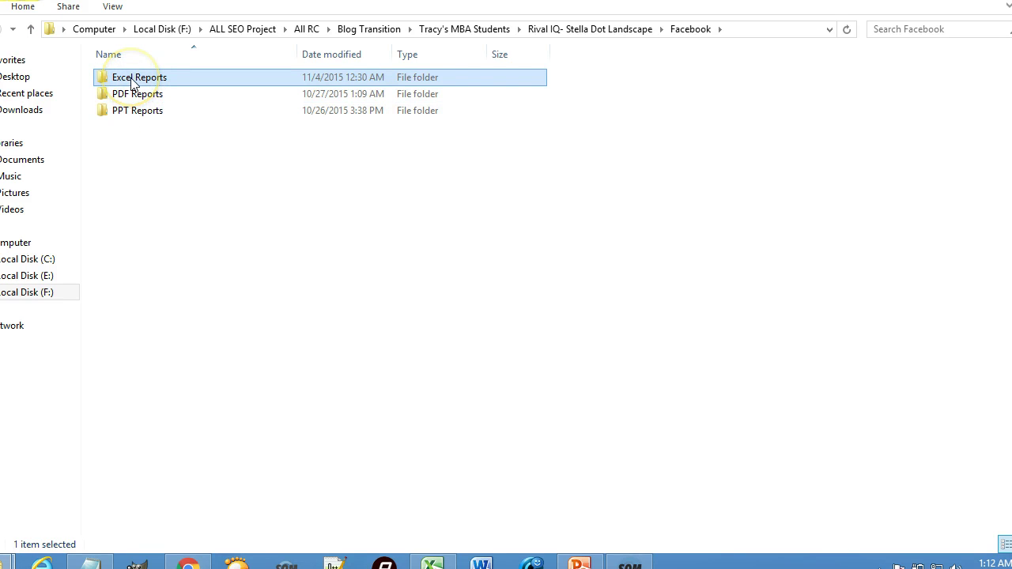
double_click(132, 79)
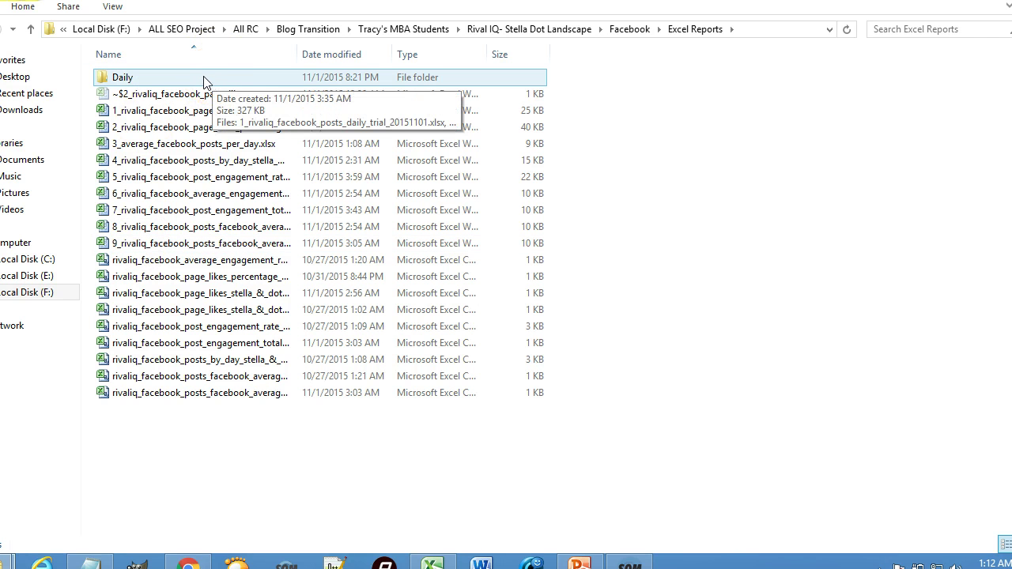
double_click(202, 82)
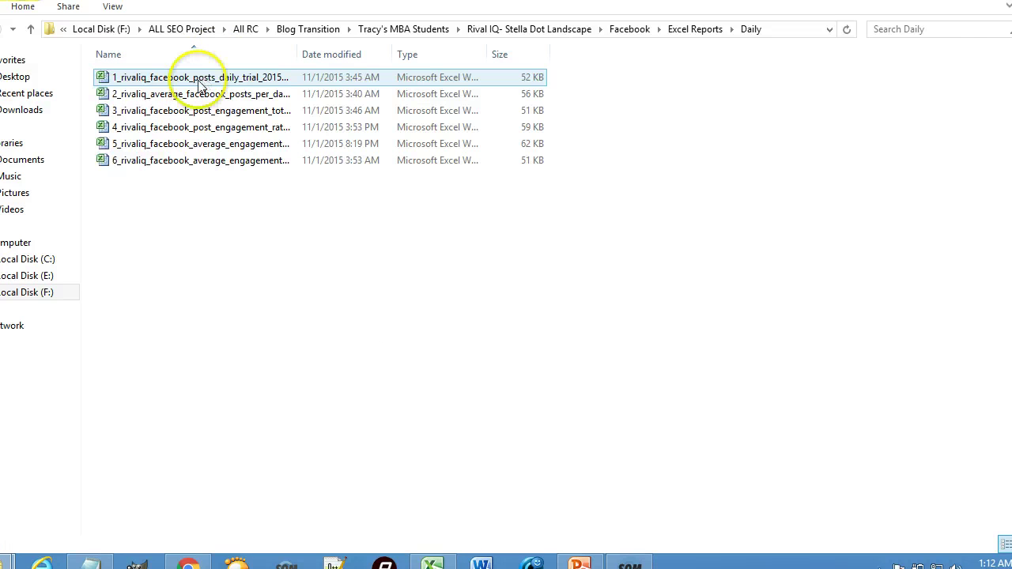
click(222, 160)
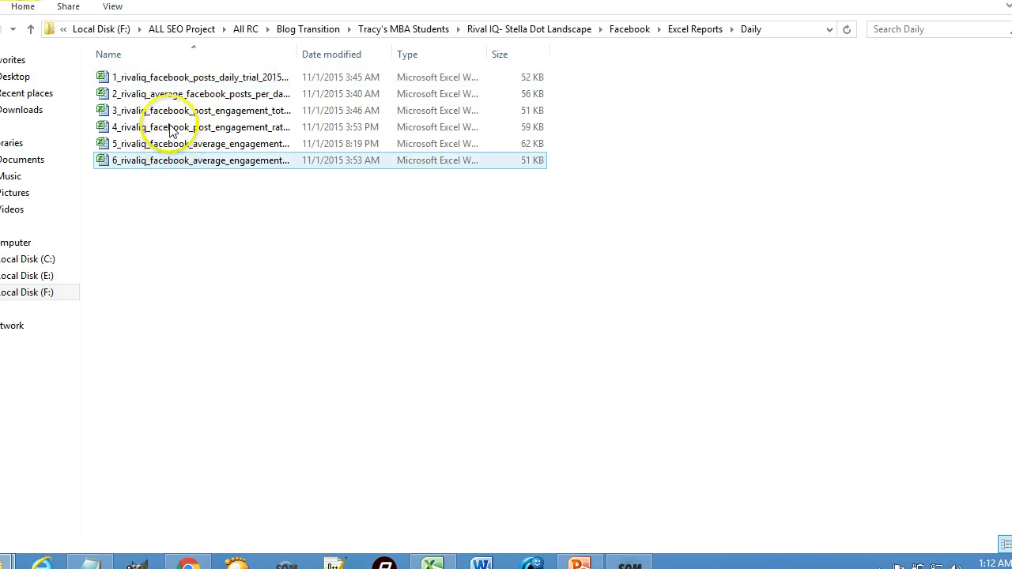
Examine the names and file details of the six numbered Facebook post and engagement workbooks in the Daily folder
click(179, 82)
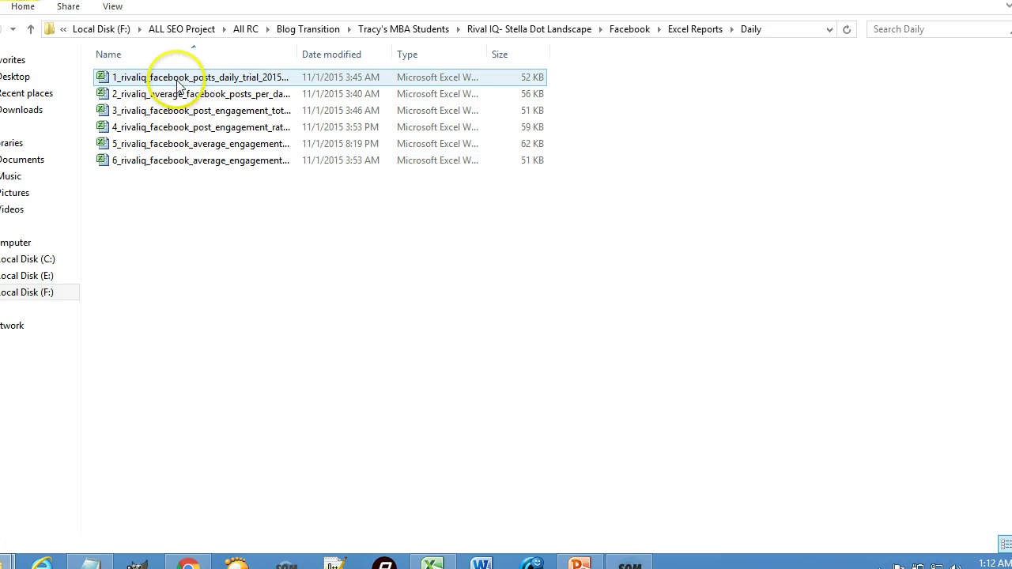
click(218, 96)
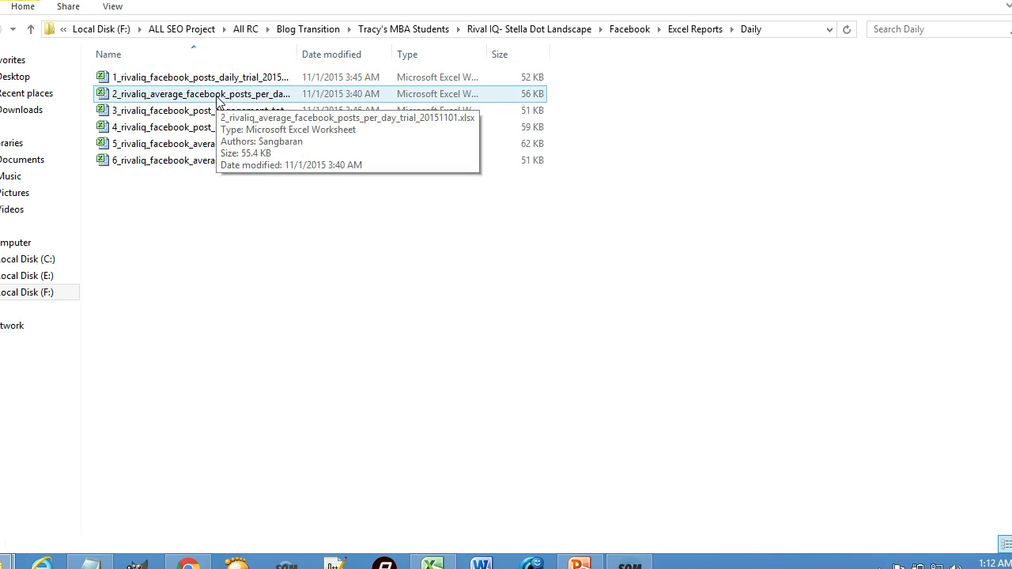
click(174, 112)
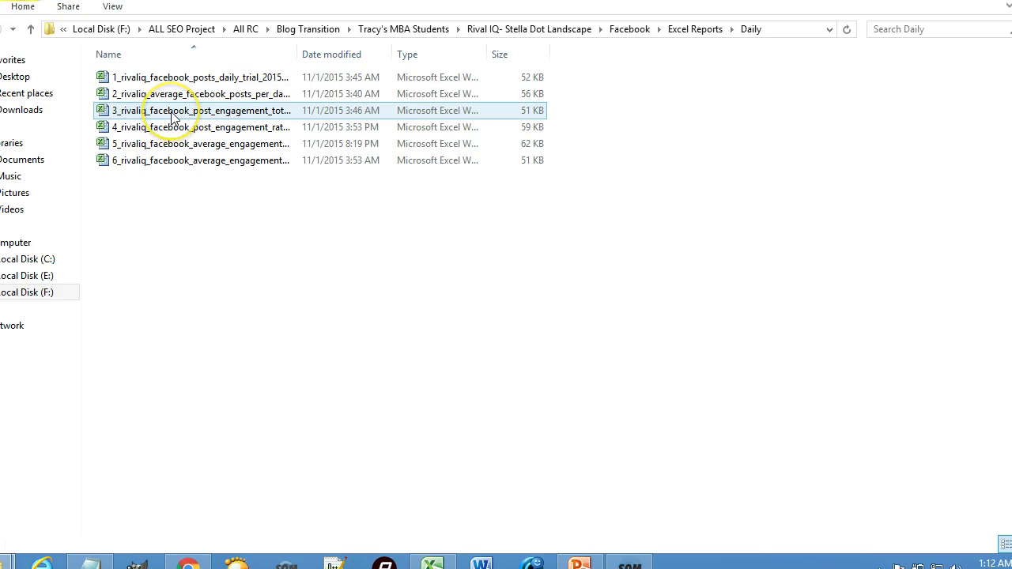
click(166, 131)
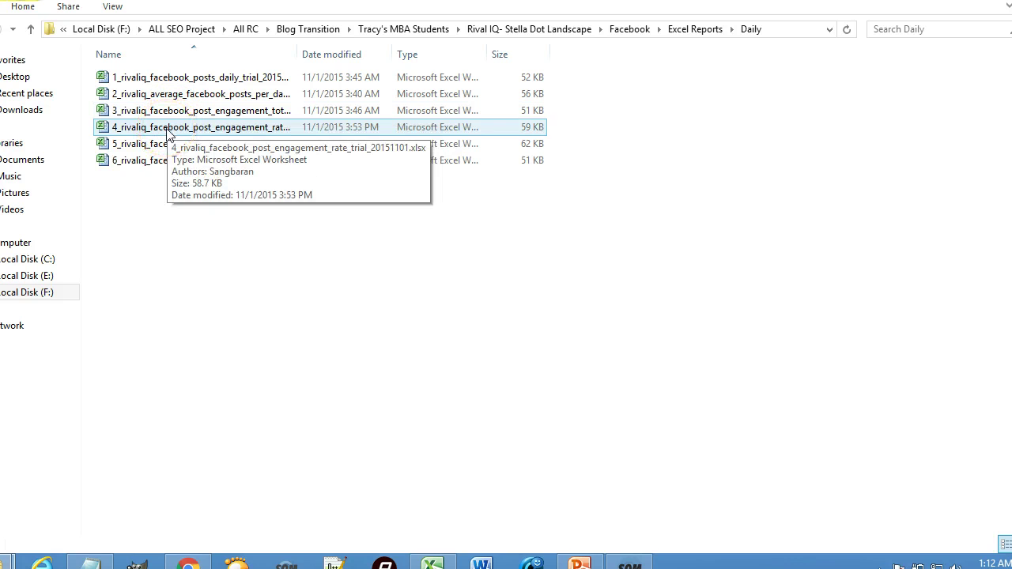
click(162, 143)
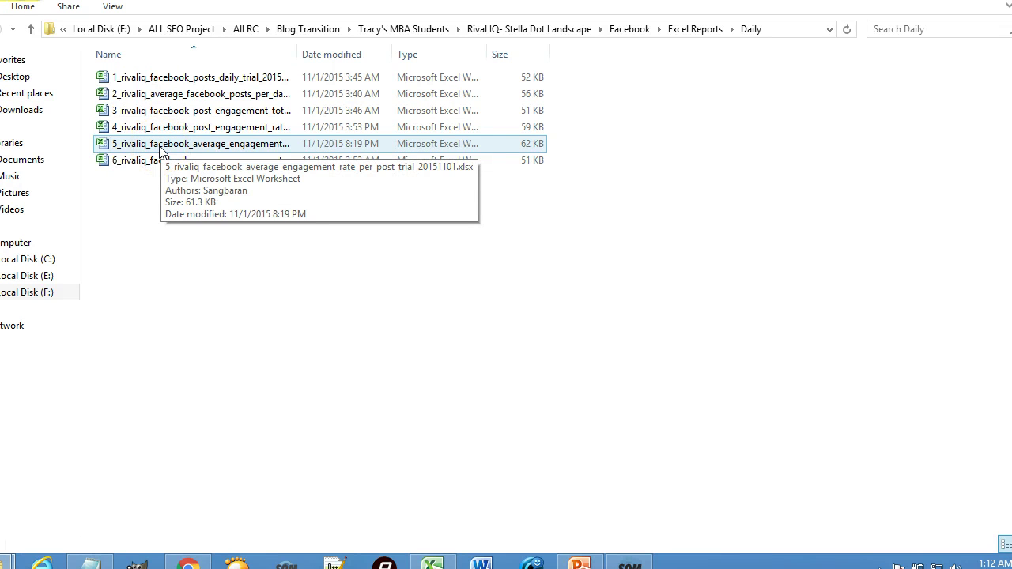
click(156, 161)
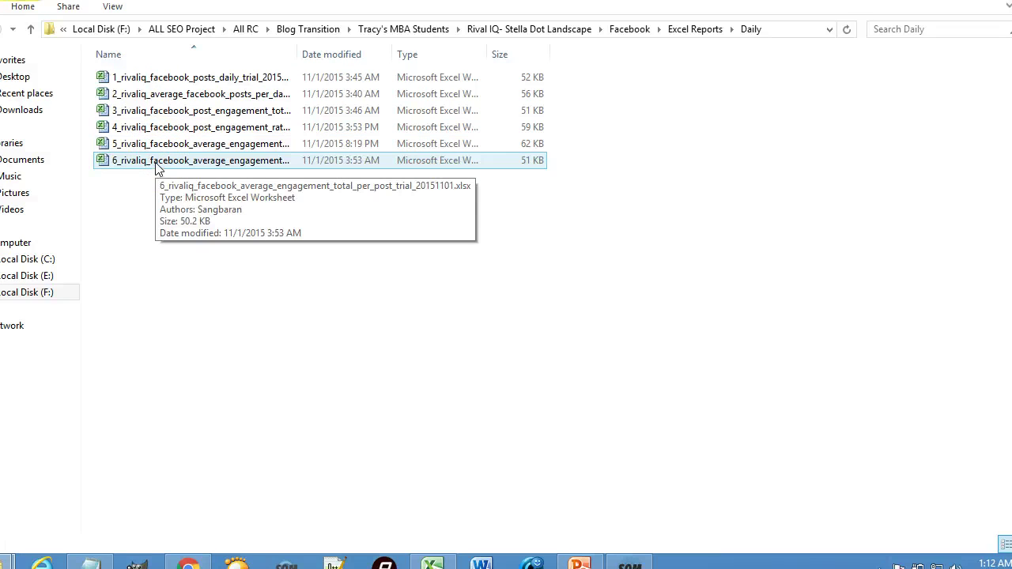
click(168, 77)
click(172, 271)
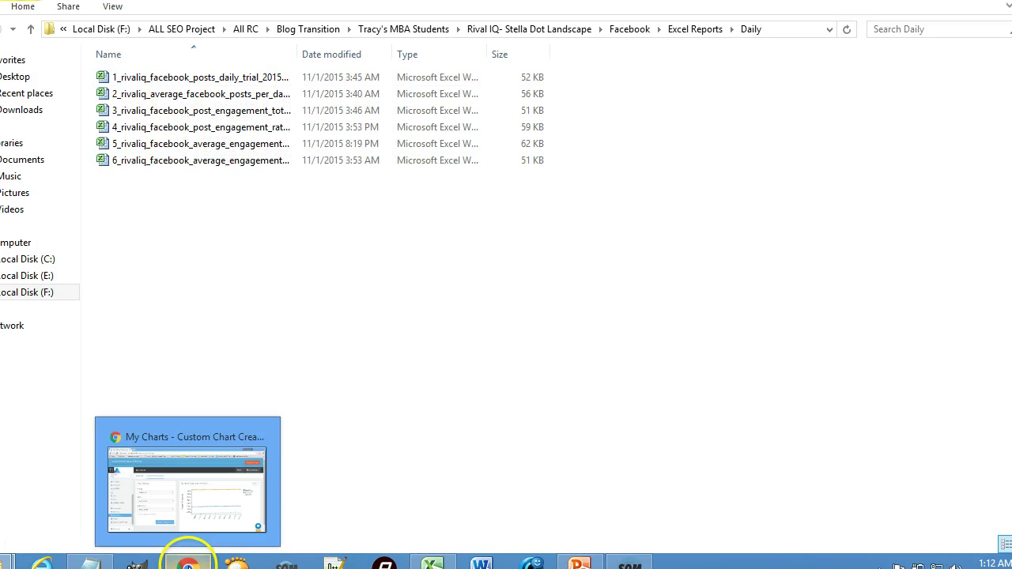
Switch back to the Rival IQ custom chart in Chrome and review the graph type options, including % Change vs. Compare Period
click(188, 564)
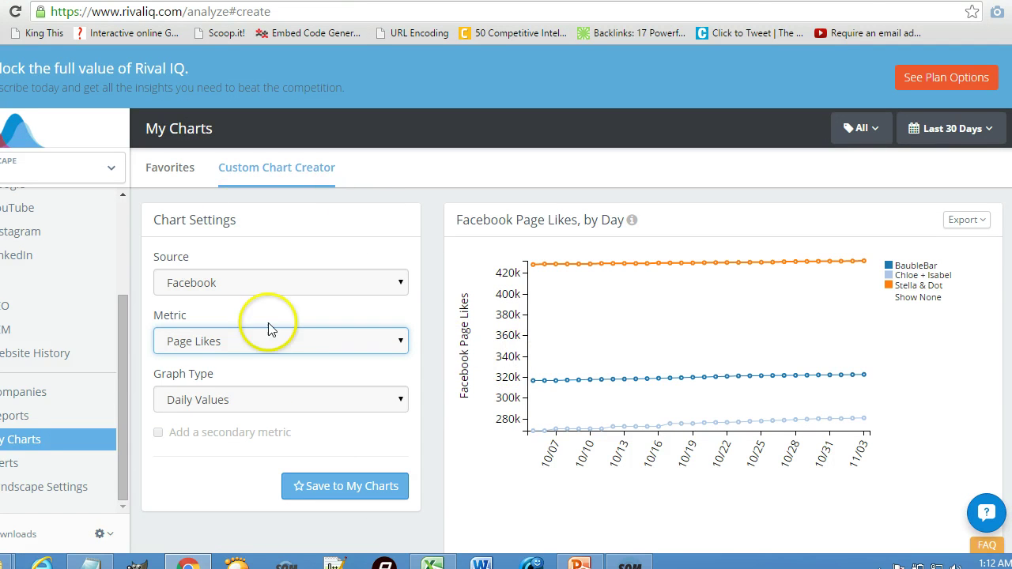
click(265, 401)
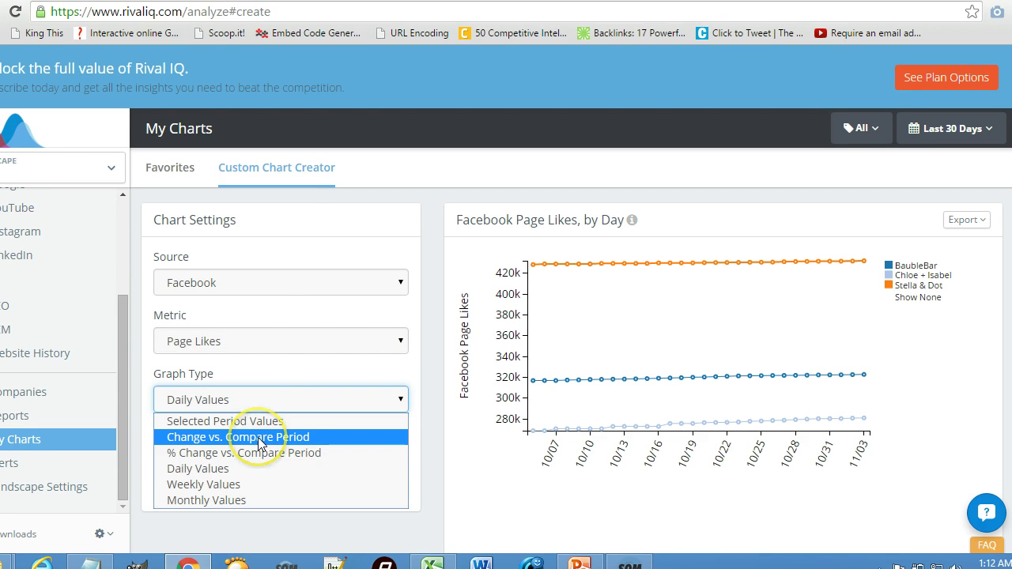
drag(255, 448, 251, 456)
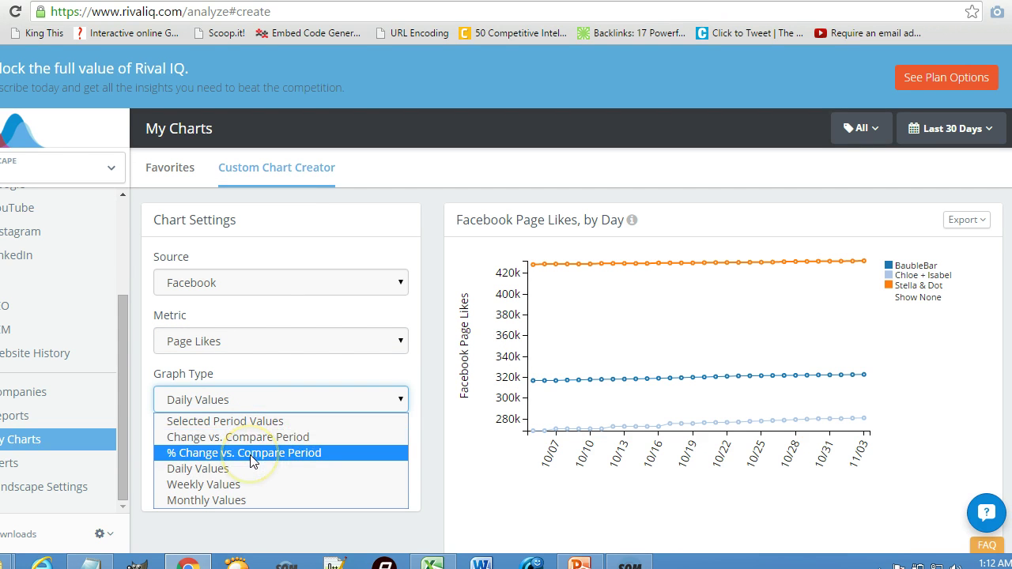
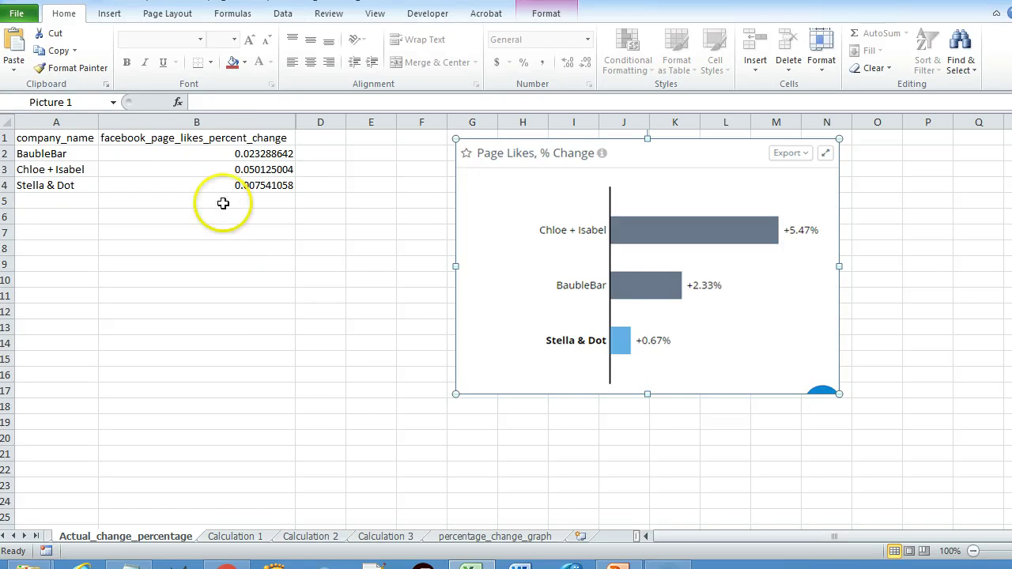
Switch to the Page Likes percentage change workbook in Excel and format B2:B4 on Actual_change_percentage as percentages with two decimal places
drag(185, 153, 189, 190)
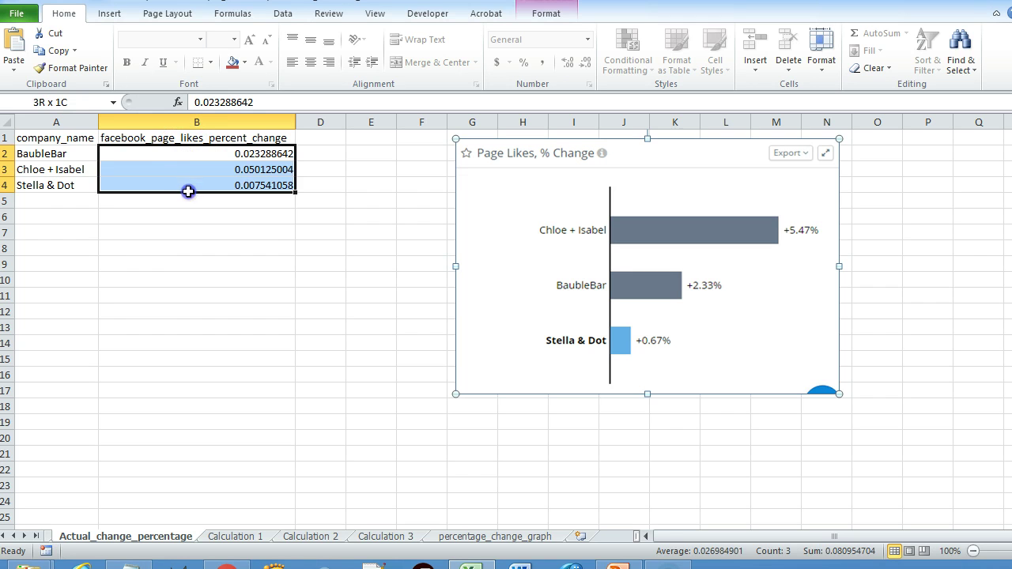
drag(187, 152, 189, 182)
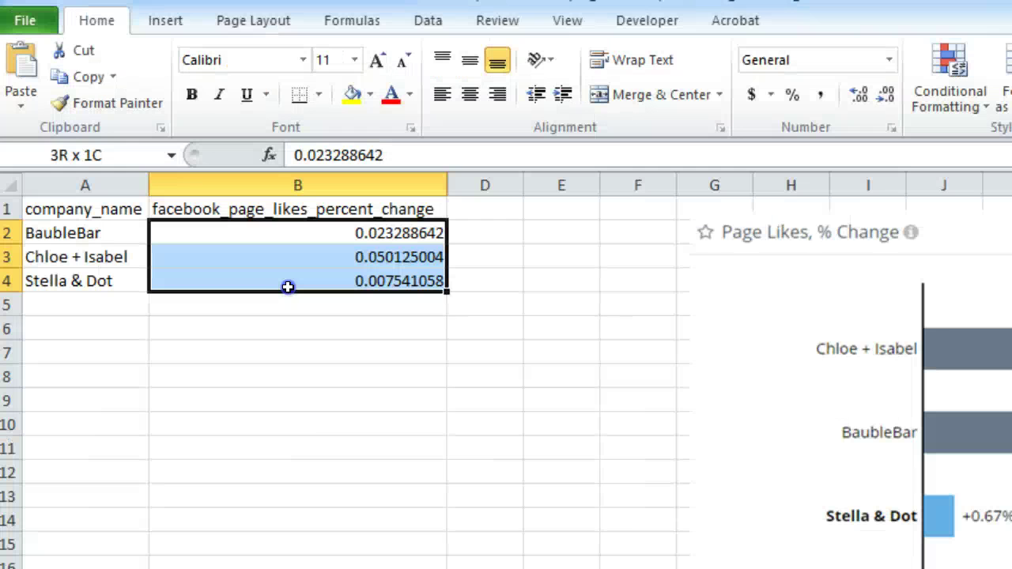
drag(289, 287, 290, 287)
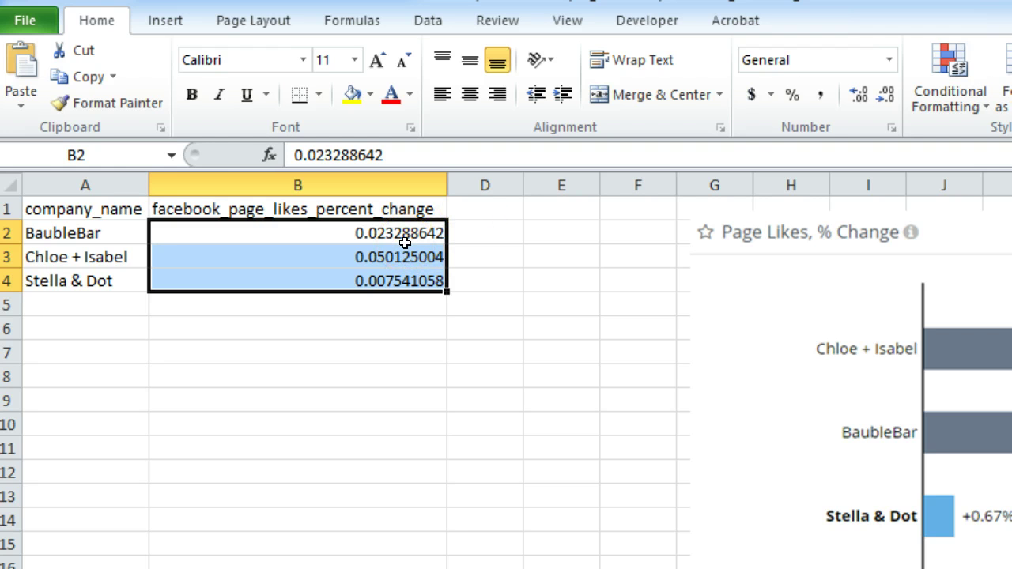
click(791, 96)
click(857, 97)
click(857, 98)
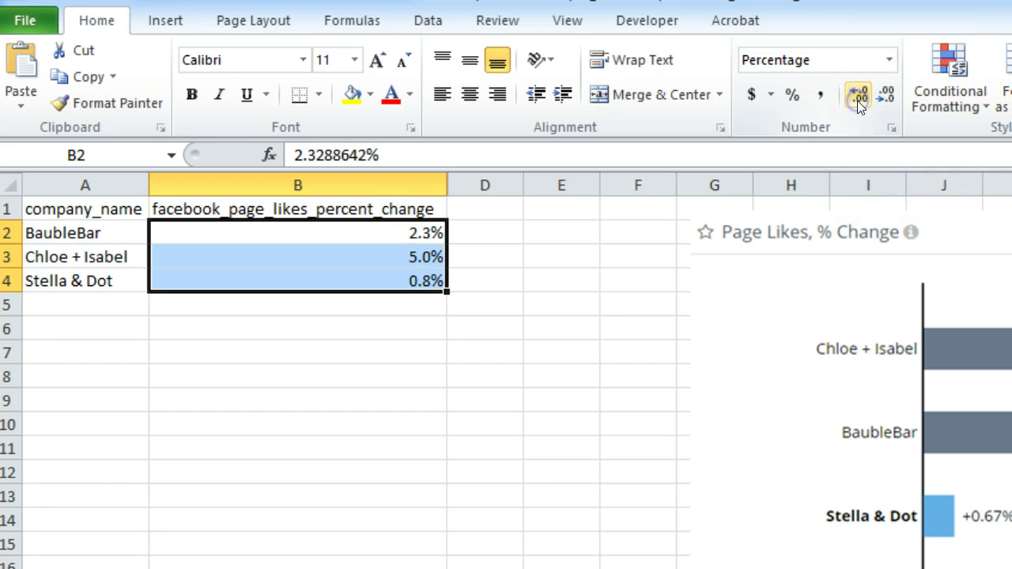
click(857, 100)
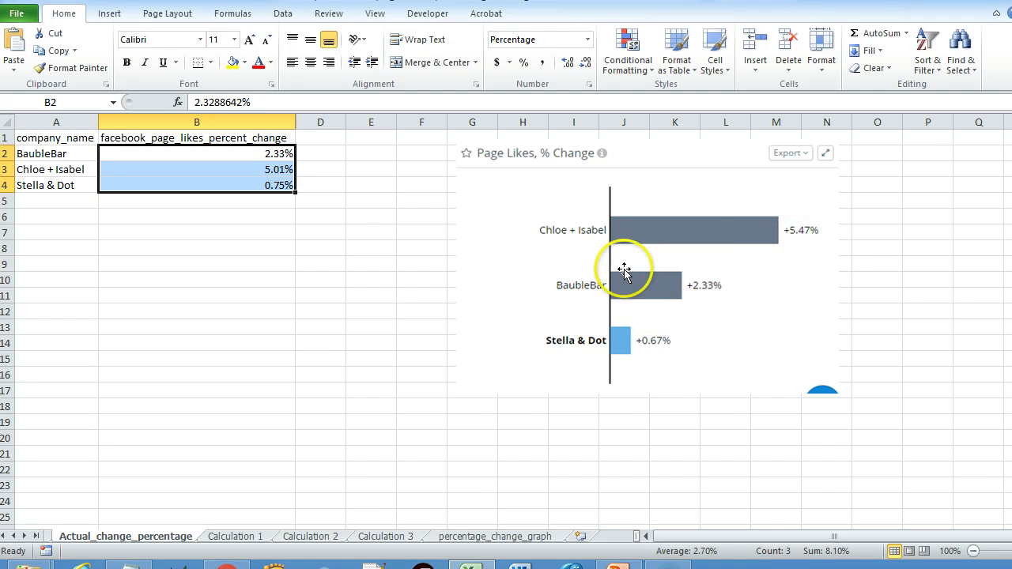
click(265, 152)
drag(265, 152, 267, 188)
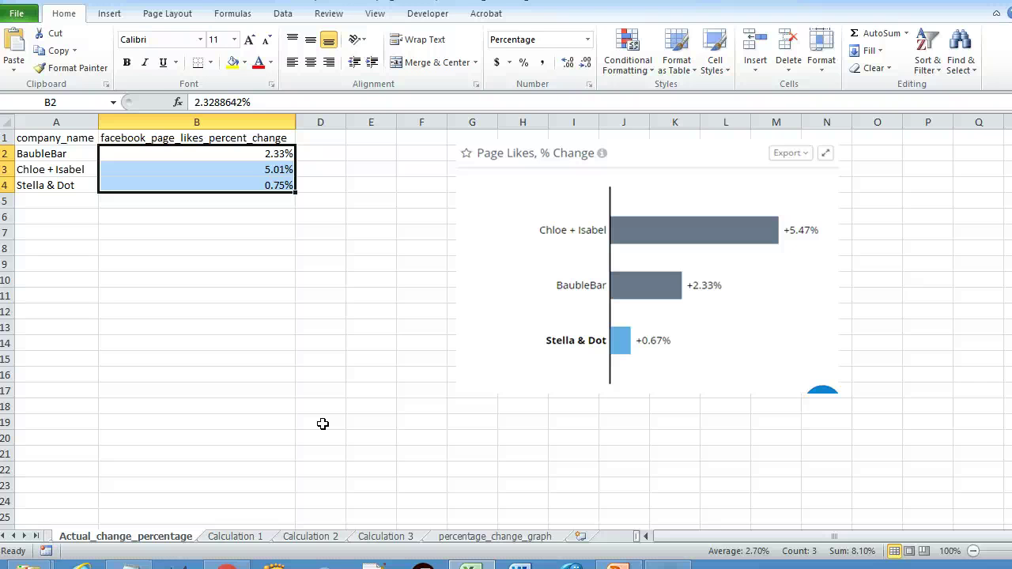
Inspect the BaubleBar %_change formula in cell E2 on the Calculation 1 sheet and on the Calculation 2 sheet
click(238, 537)
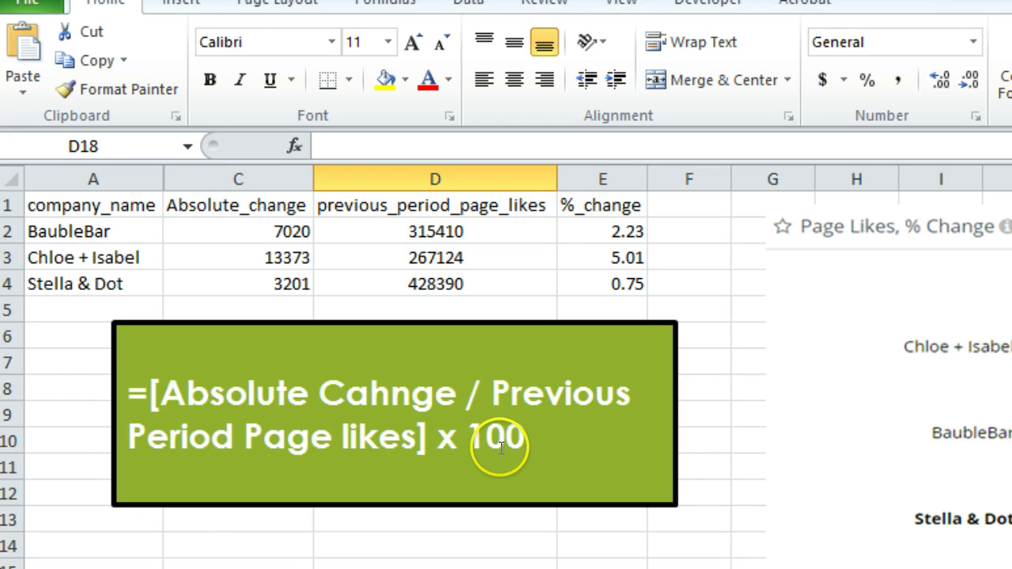
click(601, 232)
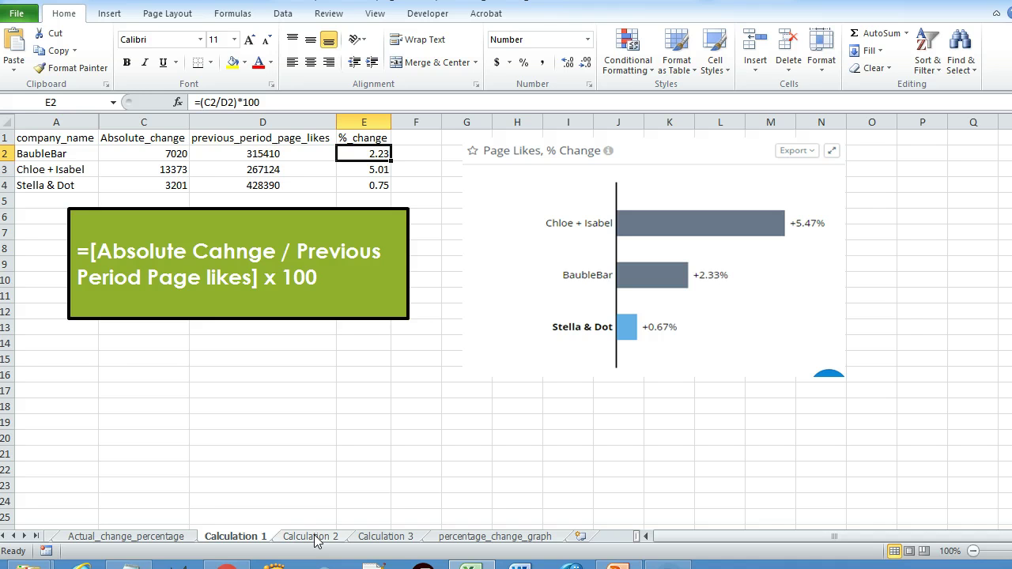
click(314, 538)
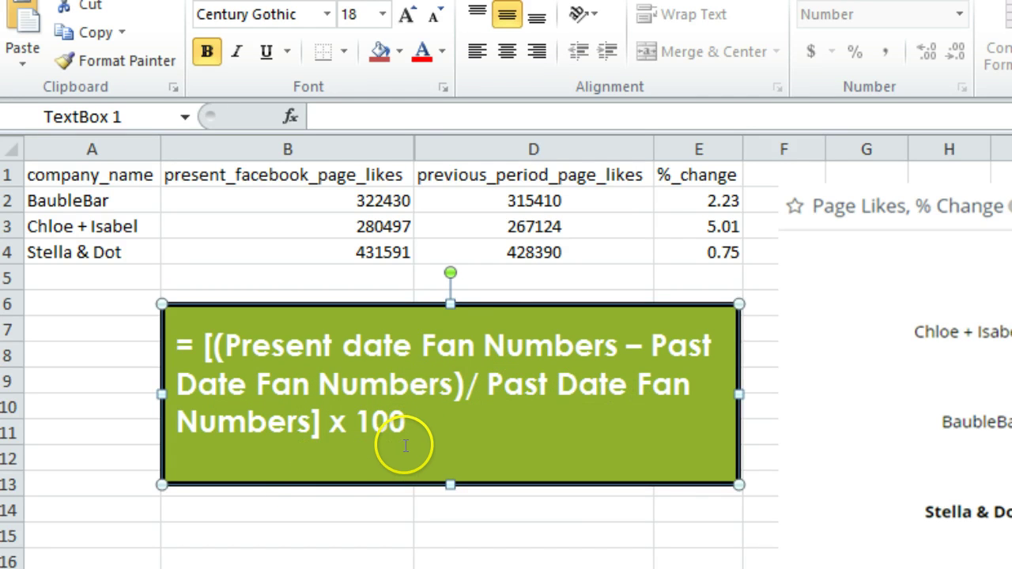
click(724, 201)
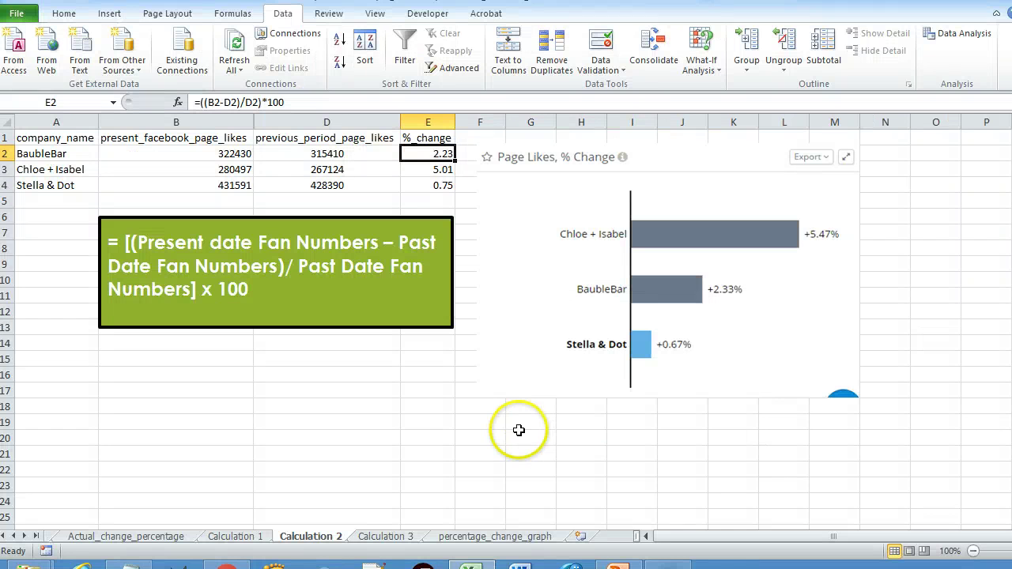
Inspect the IF-based %_change formulas in cells E2 to E4 on the Calculation 3 sheet
click(387, 537)
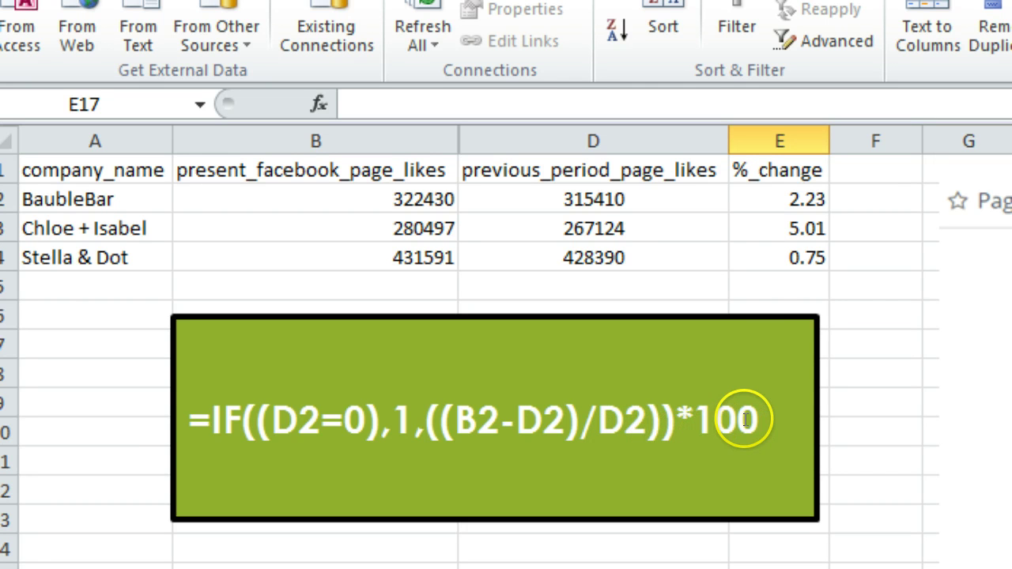
click(762, 203)
key(Down)
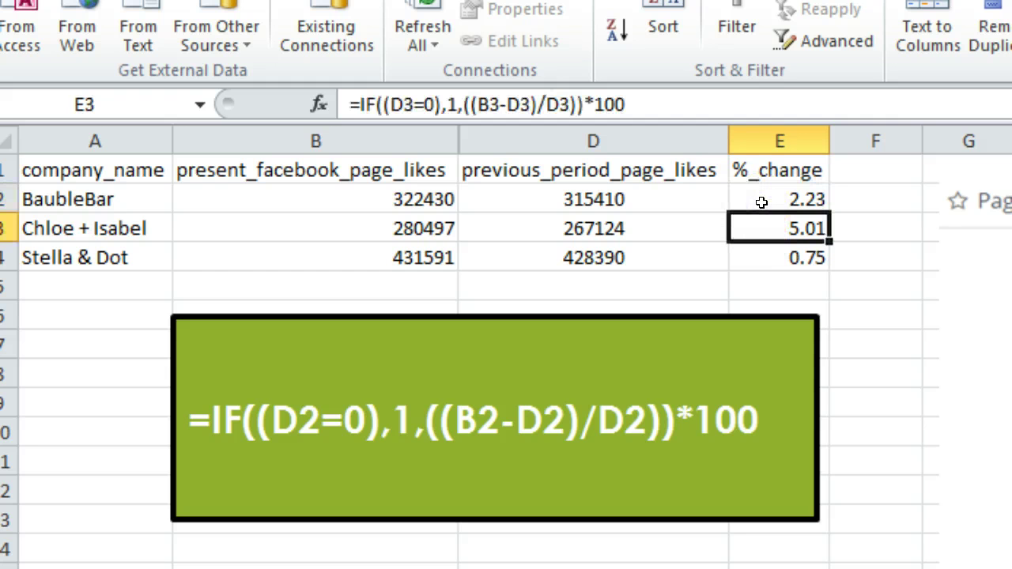
key(Down)
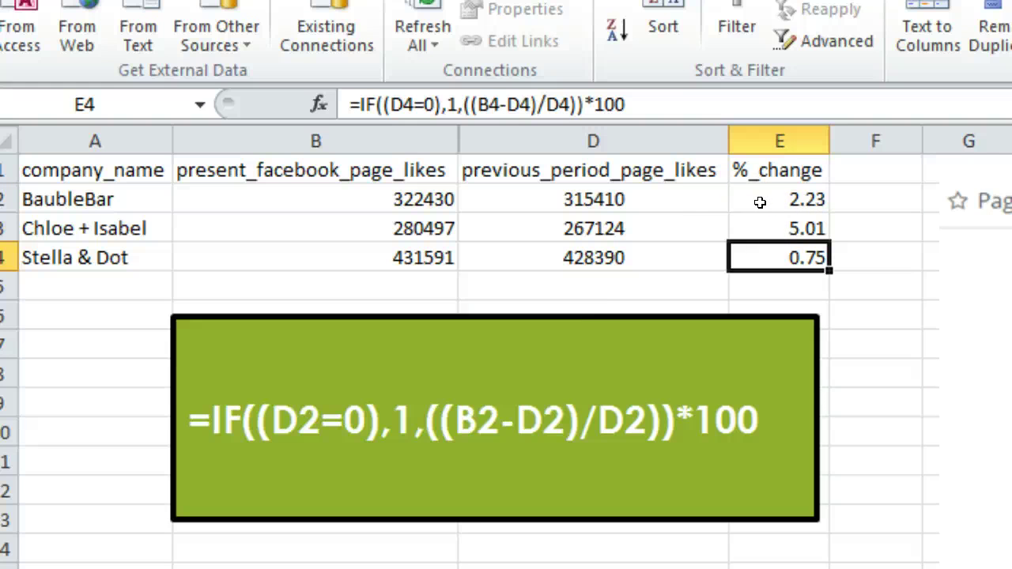
click(642, 282)
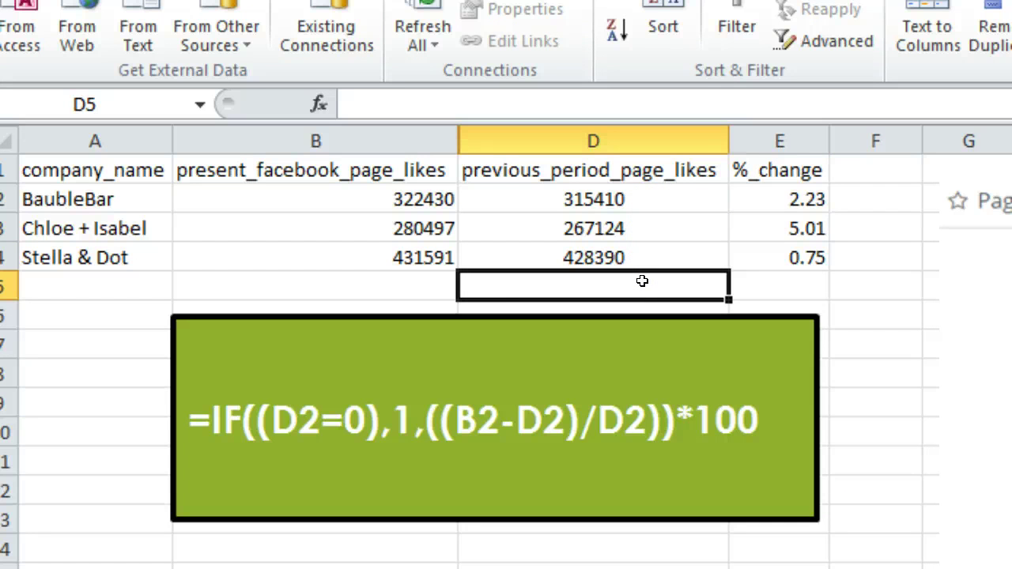
text(=if()
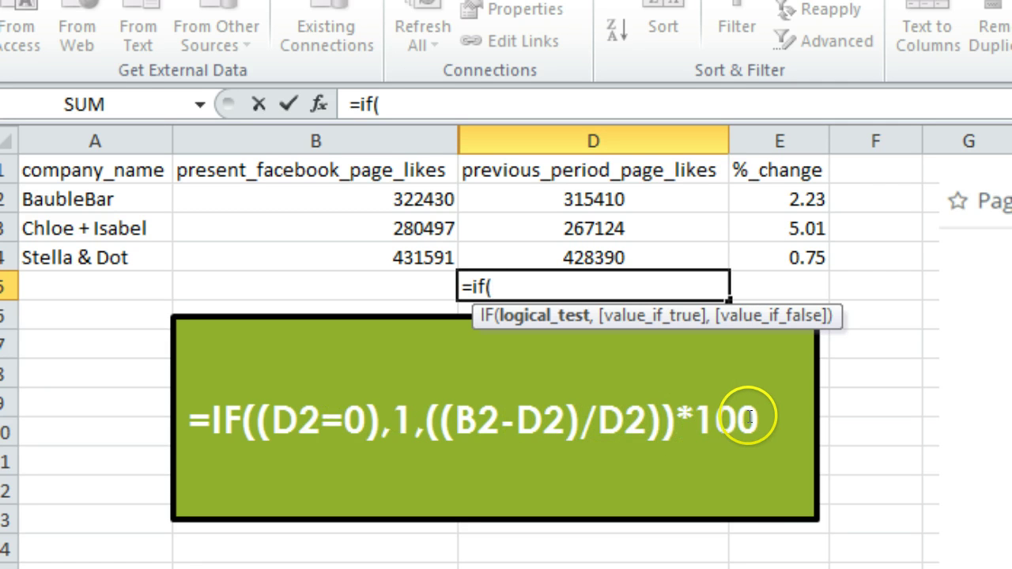
key(BackSpace)
key(BackSpace)
key(BackSpace)
key(BackSpace)
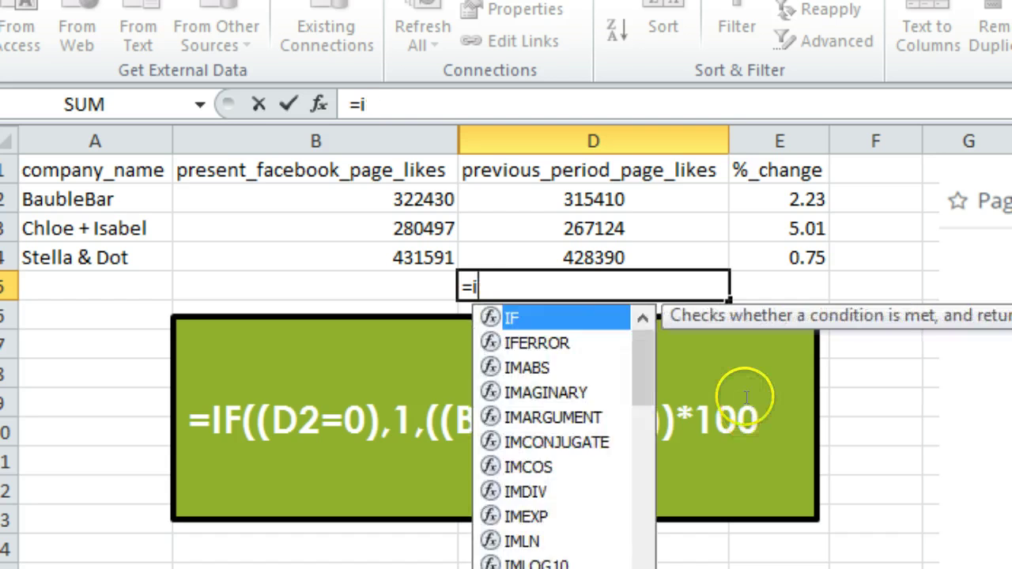
Set BaubleBar's previous period page likes in D2 to 0 to test the IF formula in E2
click(660, 198)
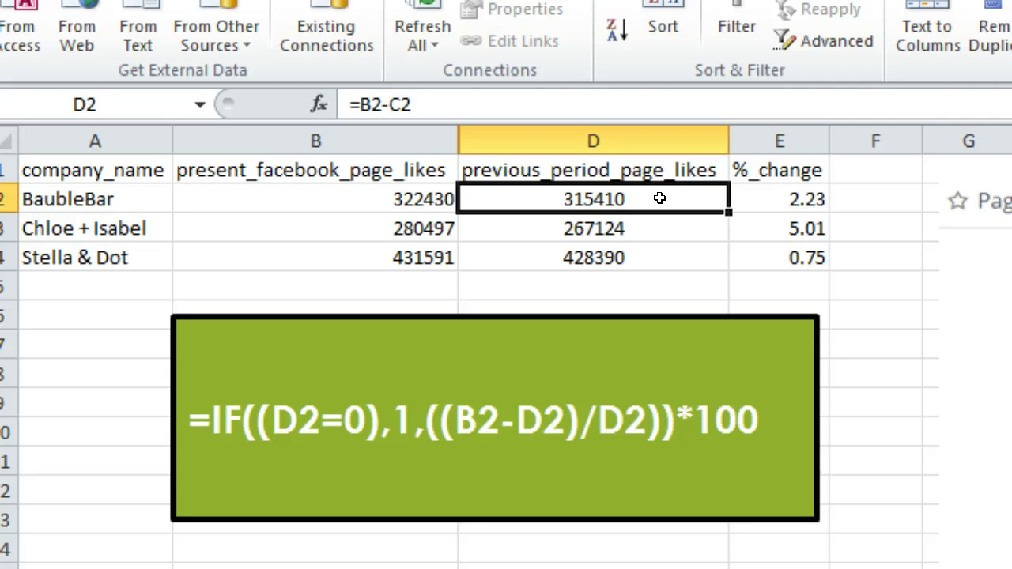
text(0)
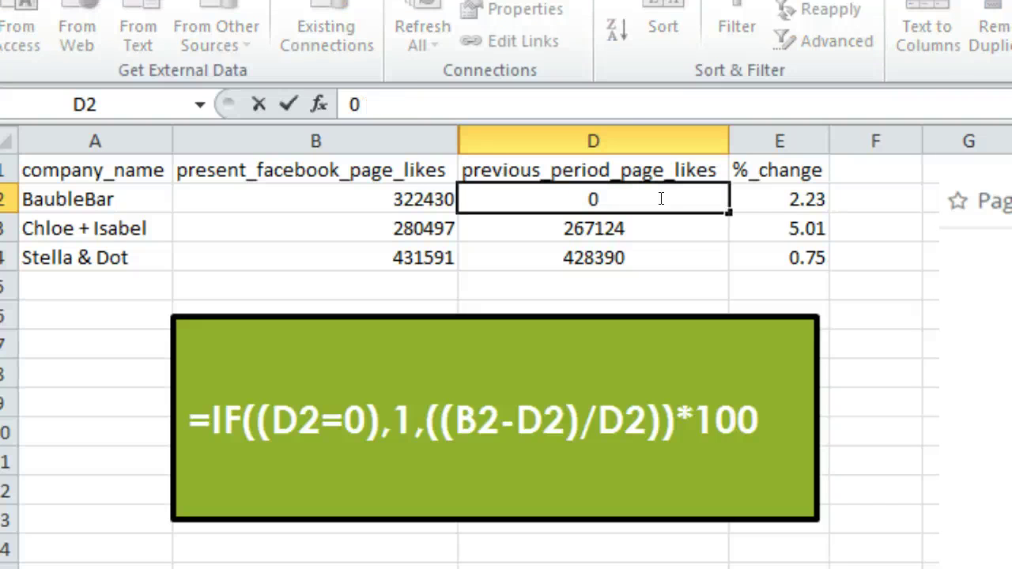
key(Tab)
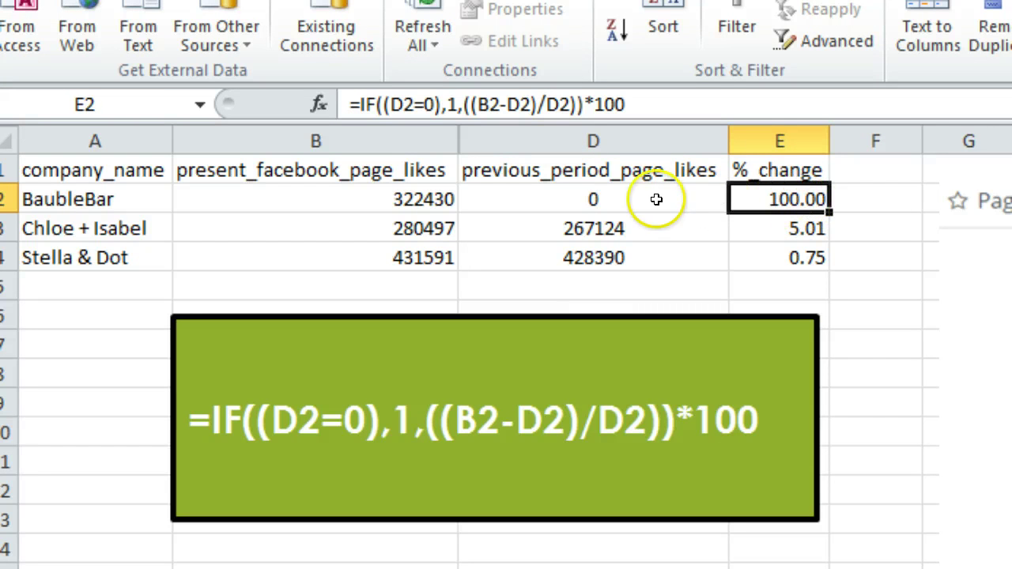
Check the value-if-true argument of 1 in E2's IF formula and restore D2 to =B2-C2
click(454, 106)
text(1)
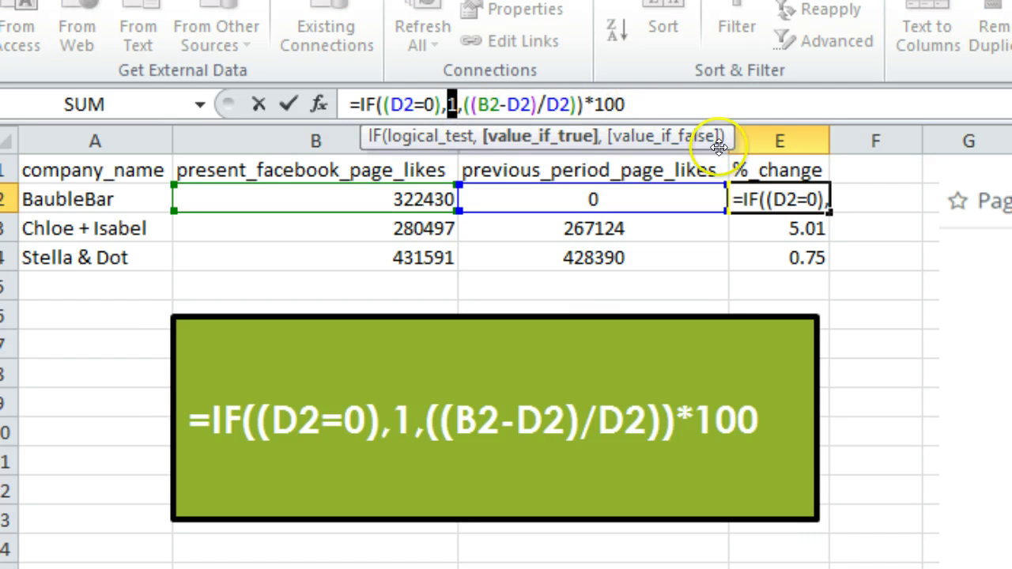
key(Tab)
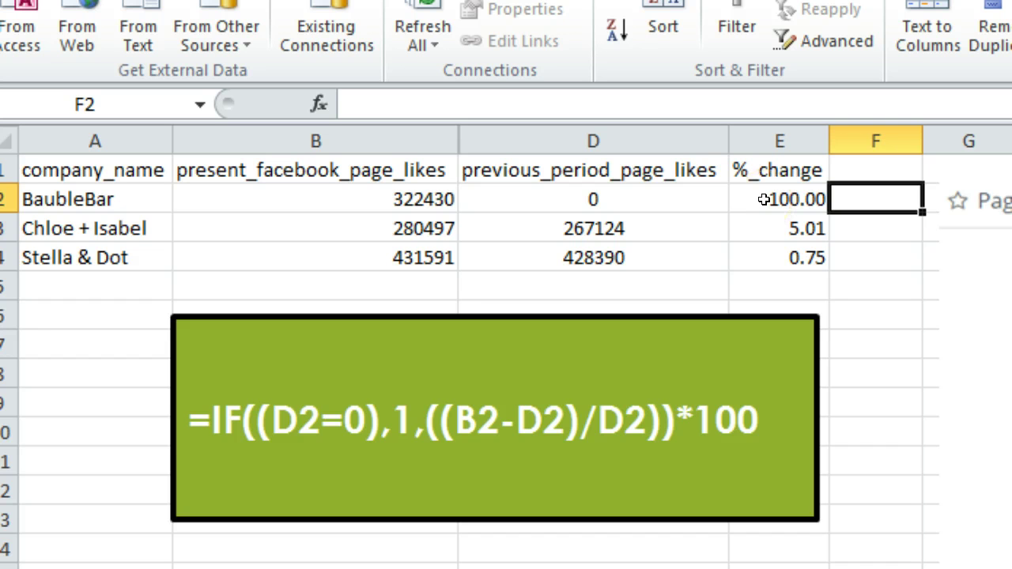
click(764, 199)
click(701, 196)
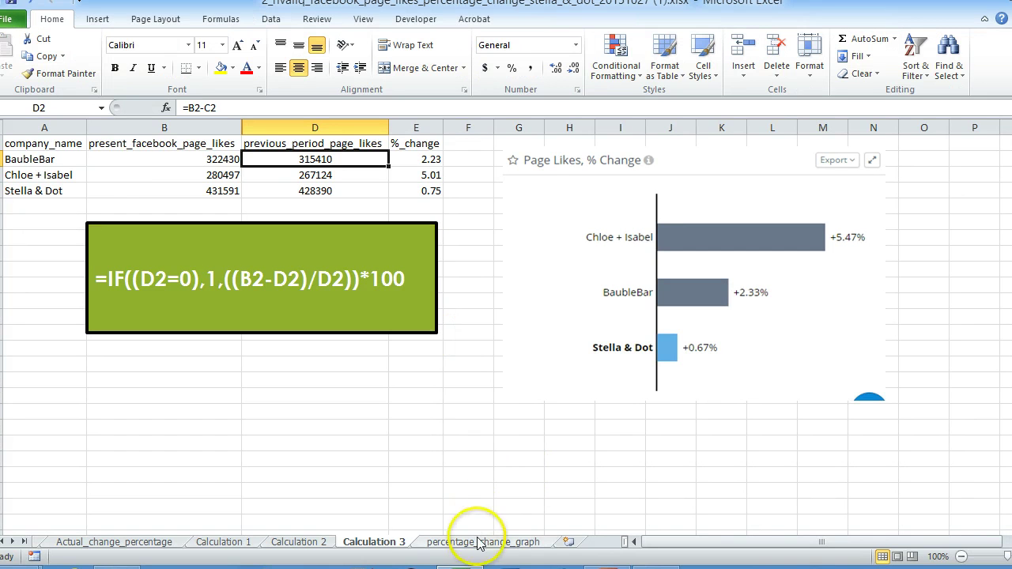
On the percentage_change_graph sheet, format the percent change values in B2:B4 as percentages with two decimal places
click(479, 543)
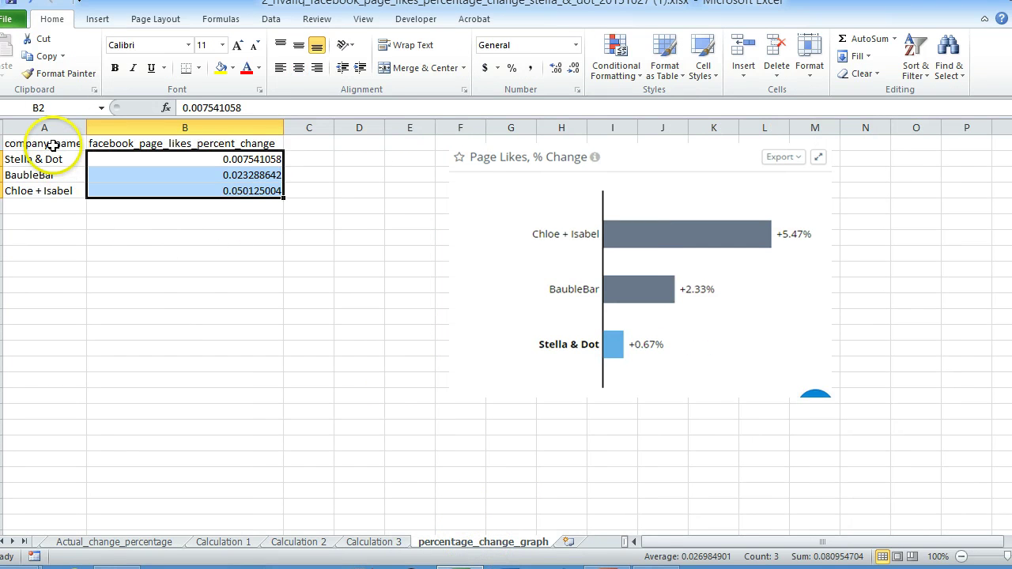
drag(52, 145, 226, 190)
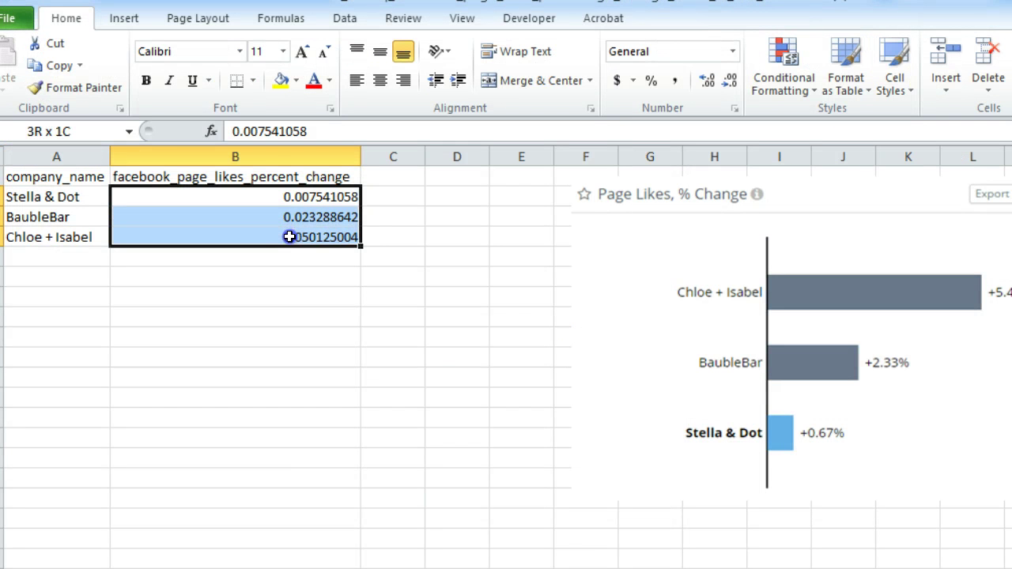
click(654, 81)
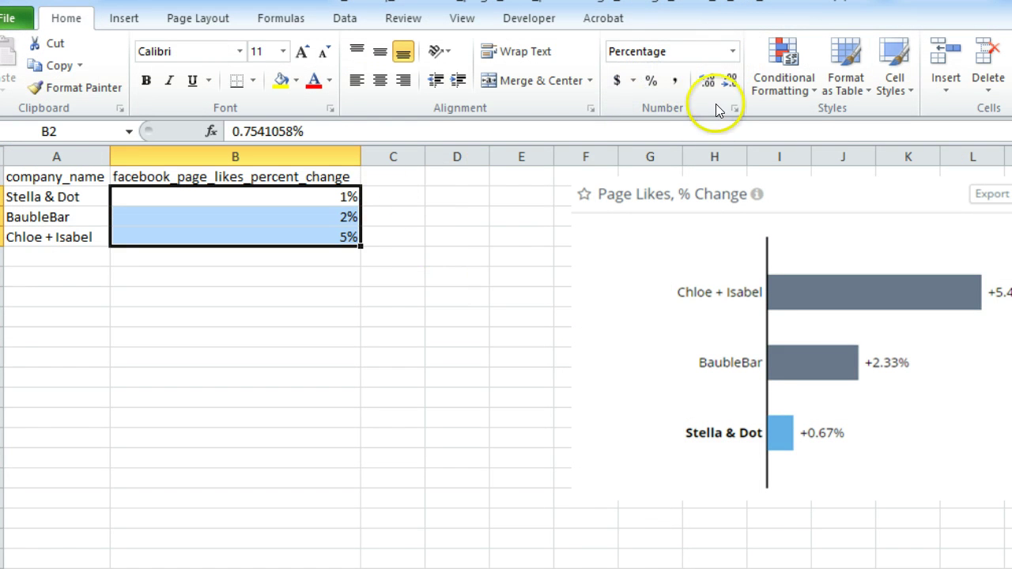
click(706, 82)
click(706, 82)
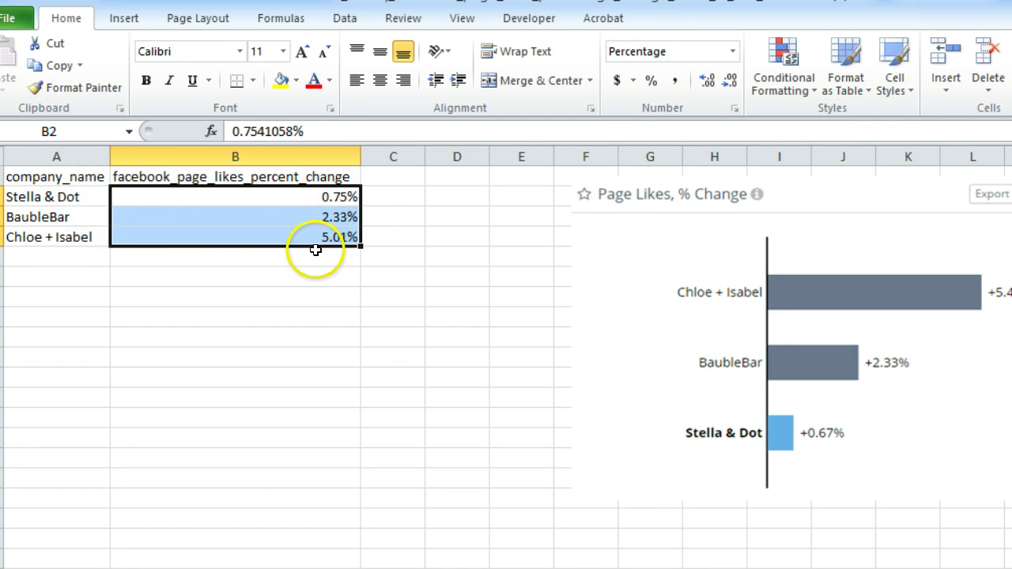
Sort the company rows by facebook_page_likes_percent_change from smallest to largest, expanding the selection to include the company names
click(356, 25)
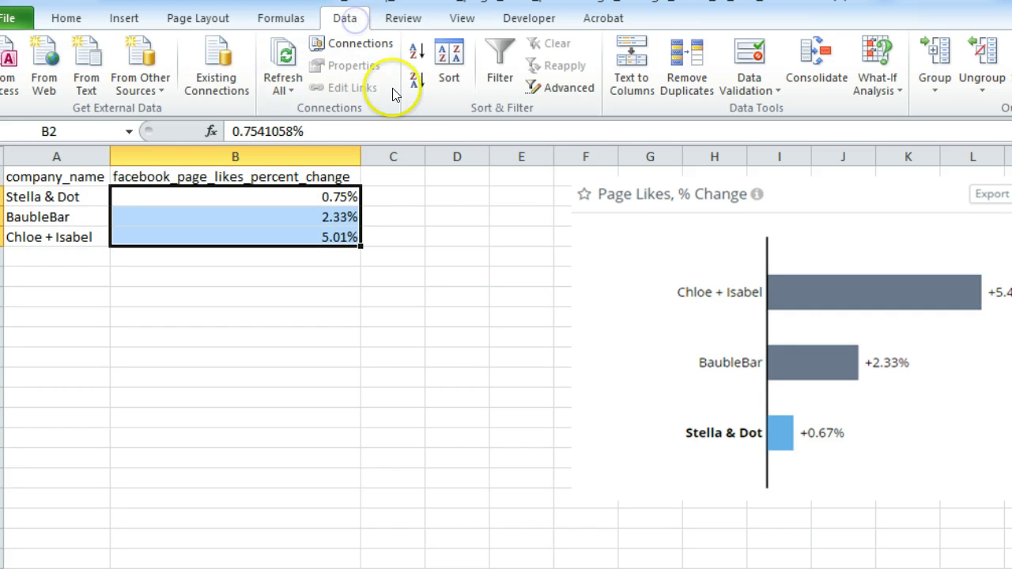
click(454, 65)
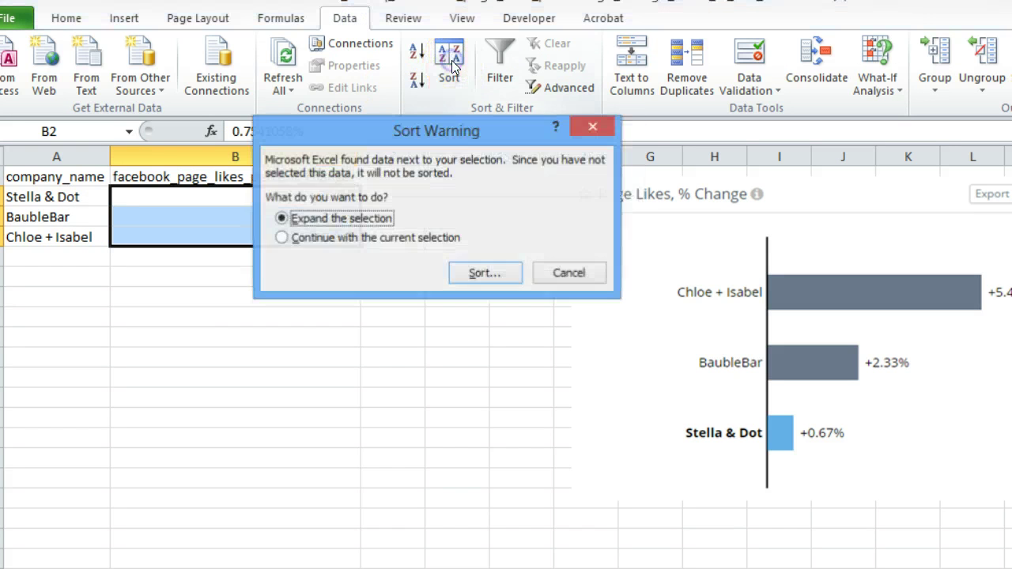
click(463, 271)
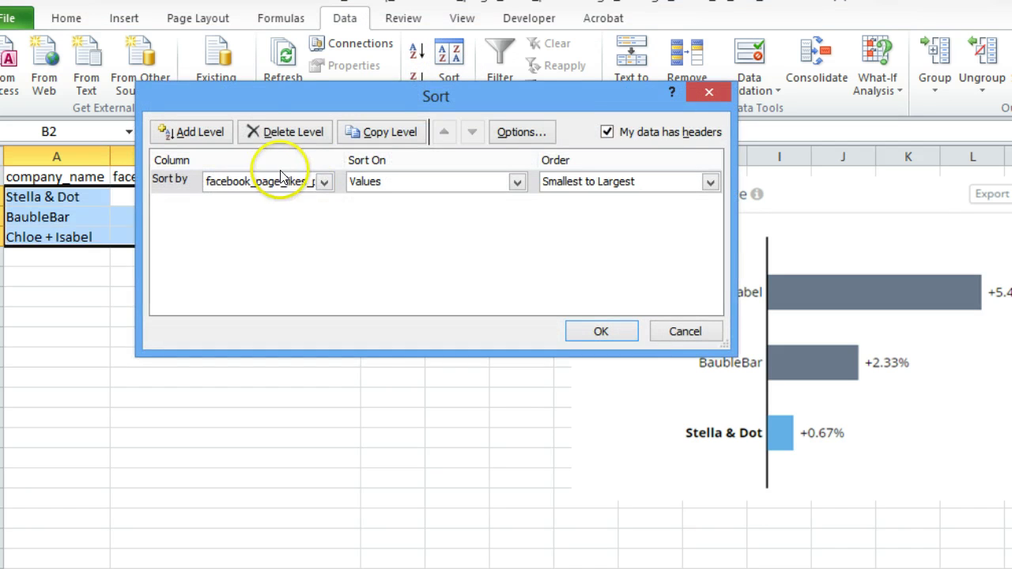
click(323, 181)
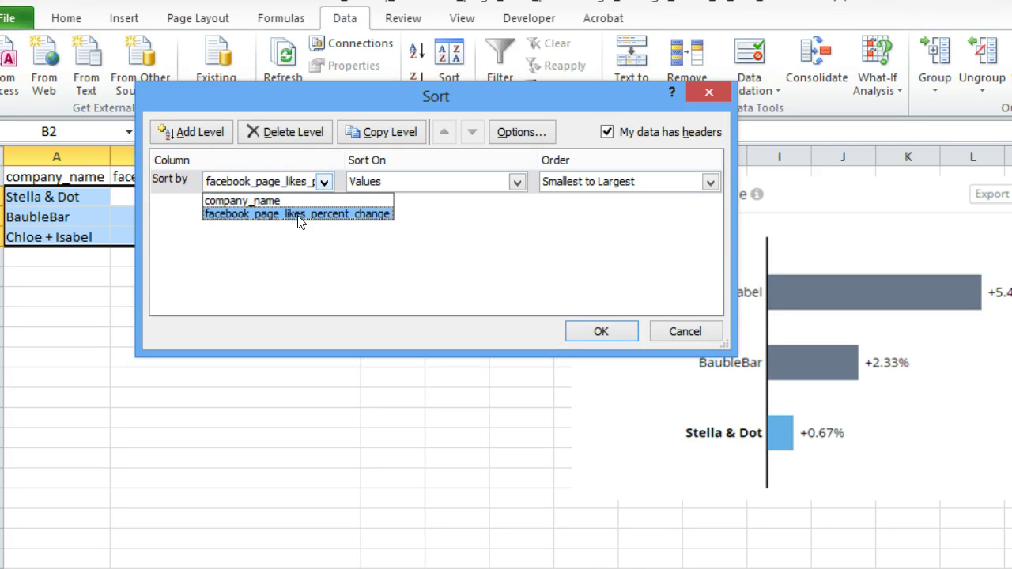
click(298, 214)
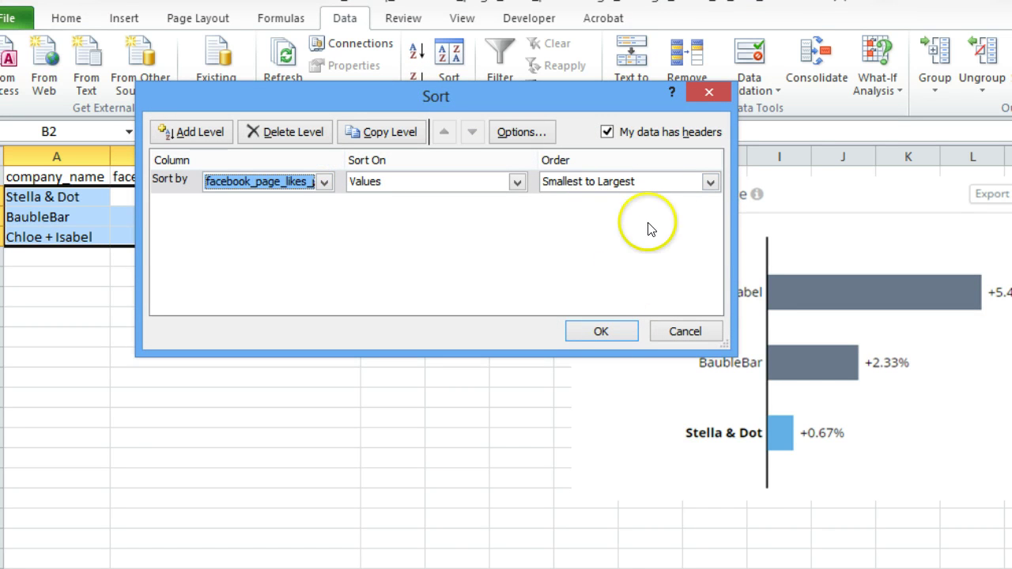
click(601, 333)
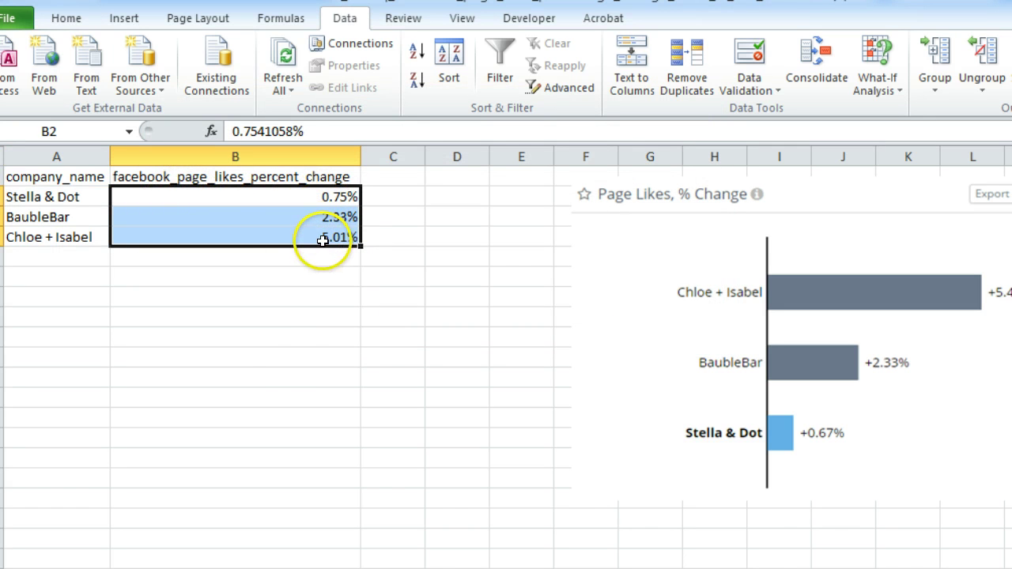
click(269, 353)
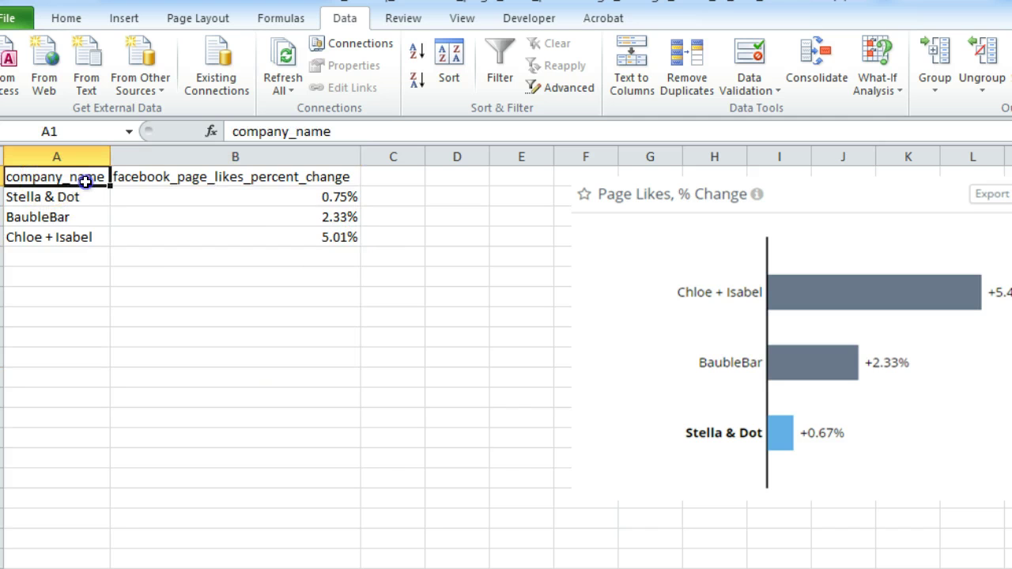
Insert a 2-D clustered bar chart from A1:B4 and place it just below the data table, clear of the reference chart image
drag(48, 179, 293, 241)
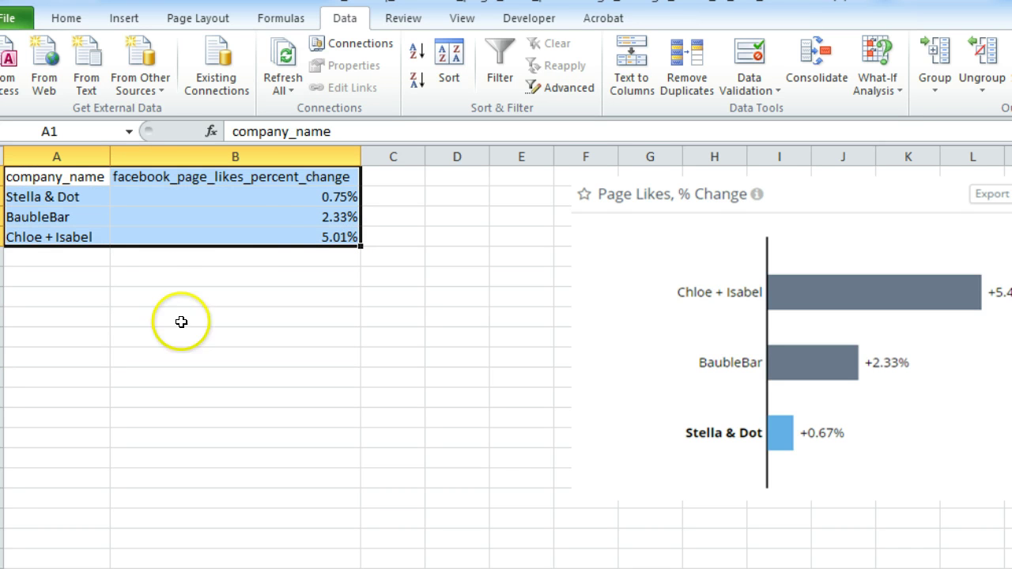
click(120, 24)
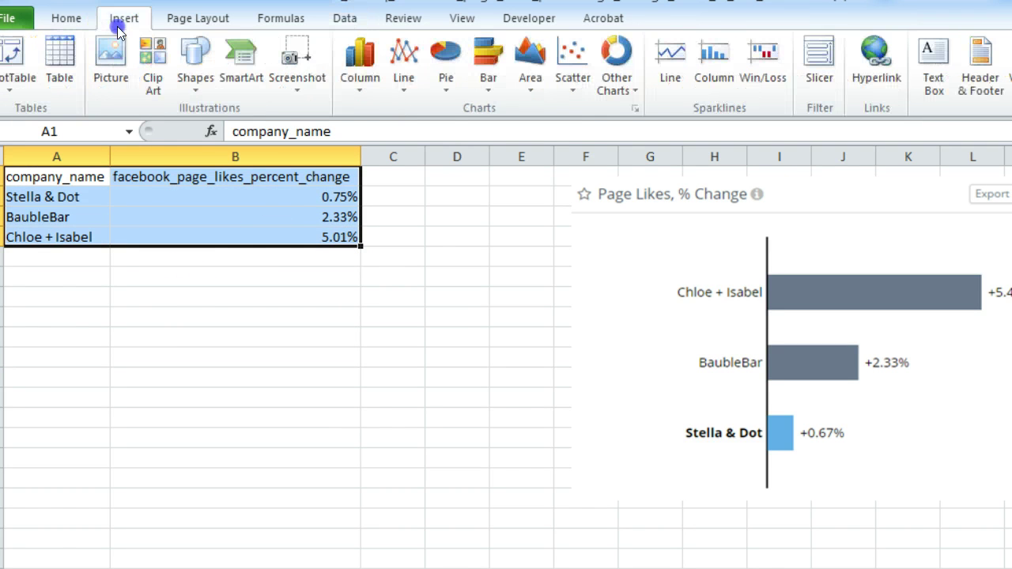
click(501, 80)
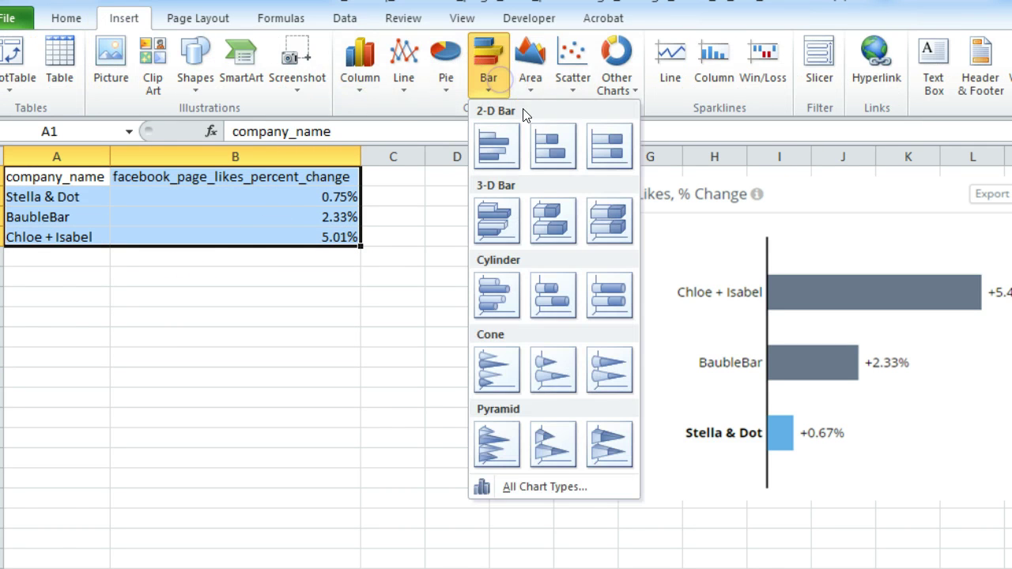
click(501, 153)
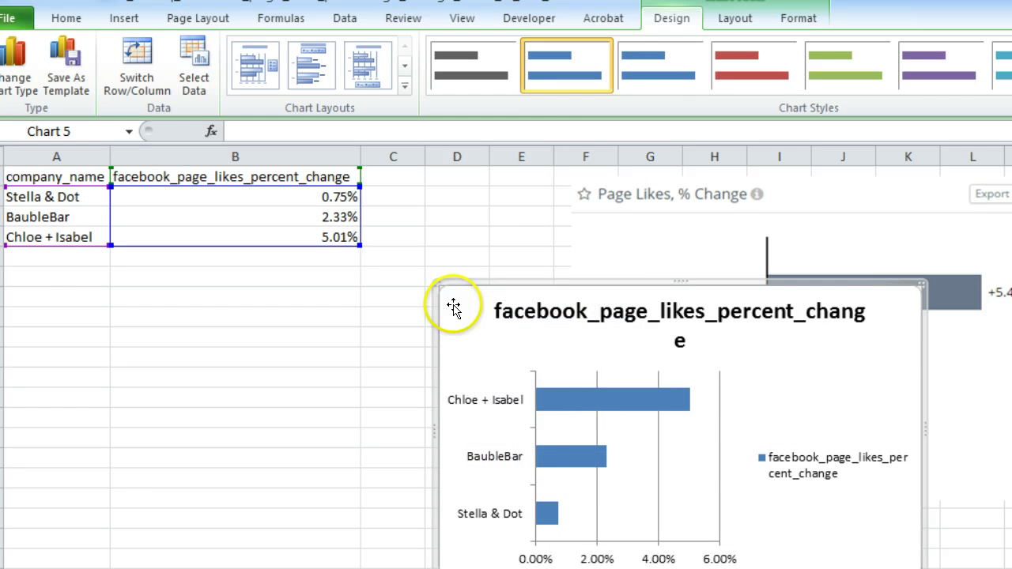
drag(454, 305, 162, 276)
Delete the legend and the vertical gridlines from the new bar chart
click(486, 440)
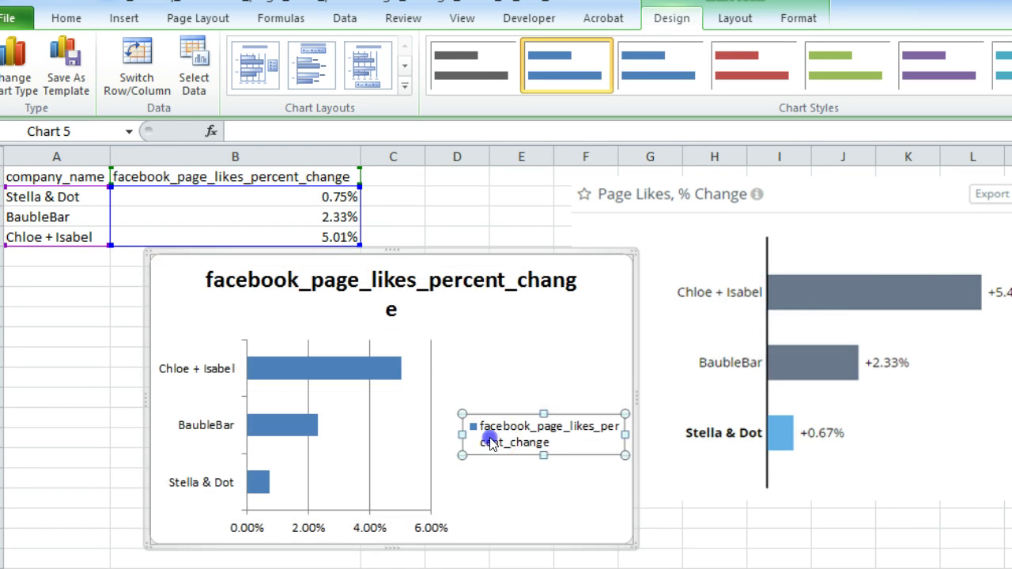
key(Delete)
click(483, 444)
key(Delete)
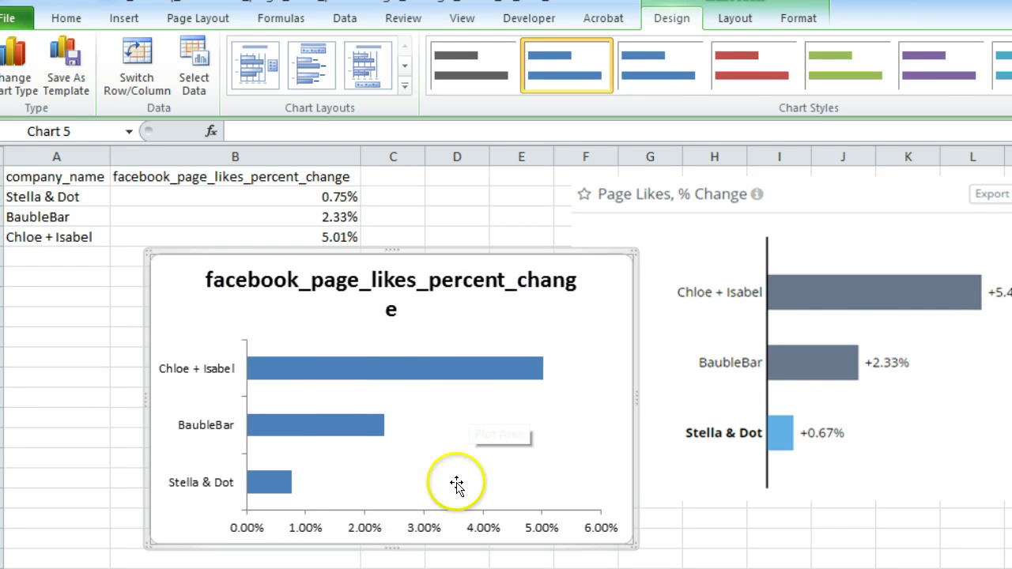
Change the bar chart's title to "% Change" and delete its horizontal value axis
click(407, 306)
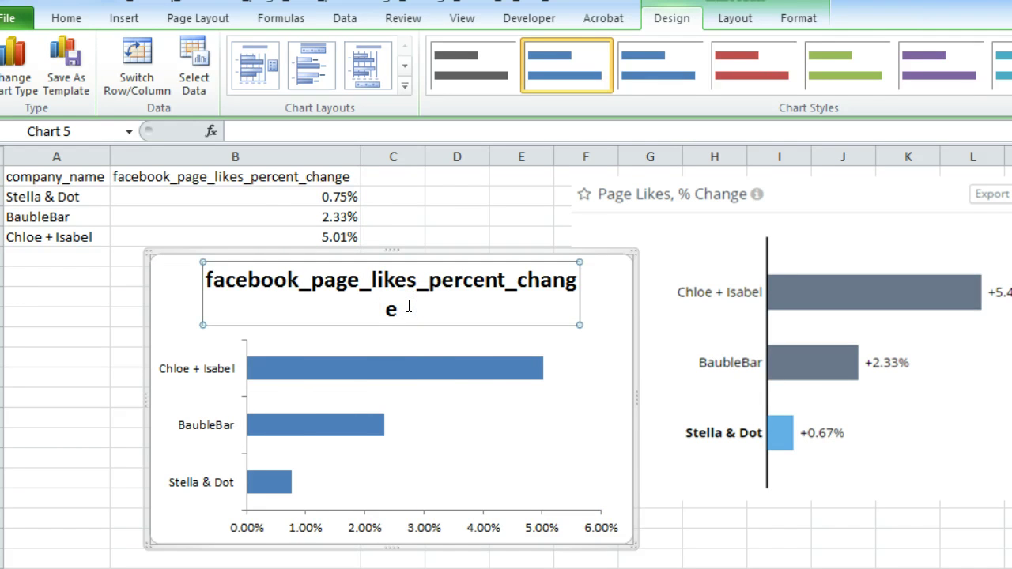
text(&)
click(255, 274)
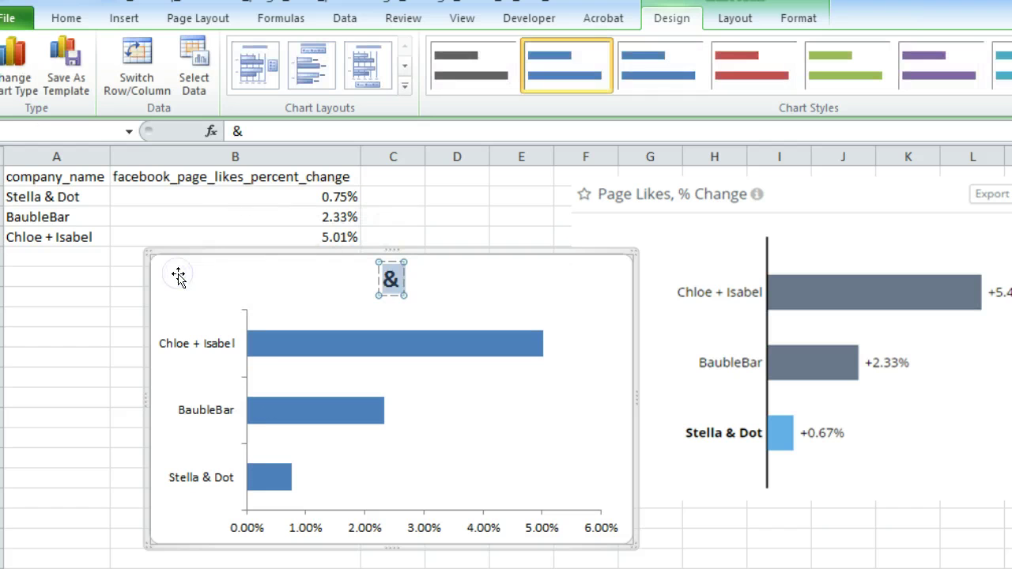
text(% Change)
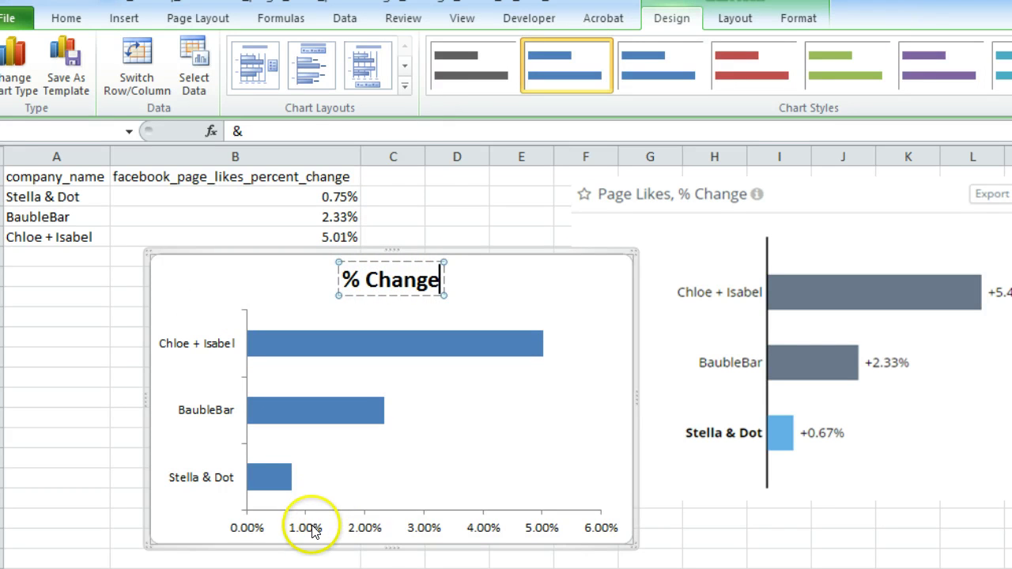
click(313, 529)
key(Delete)
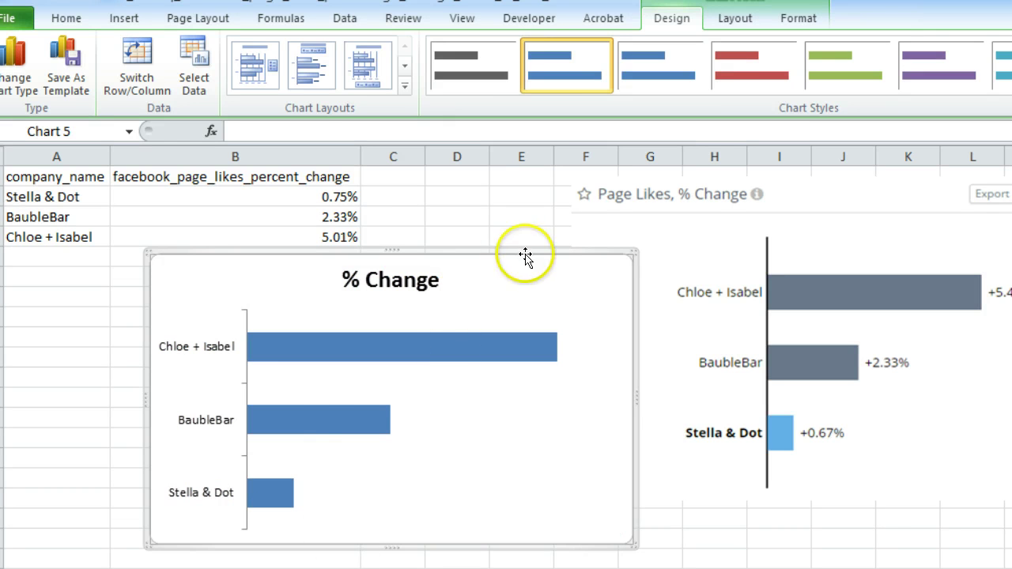
Add data labels to the chart's bars at the Outside End position
click(740, 24)
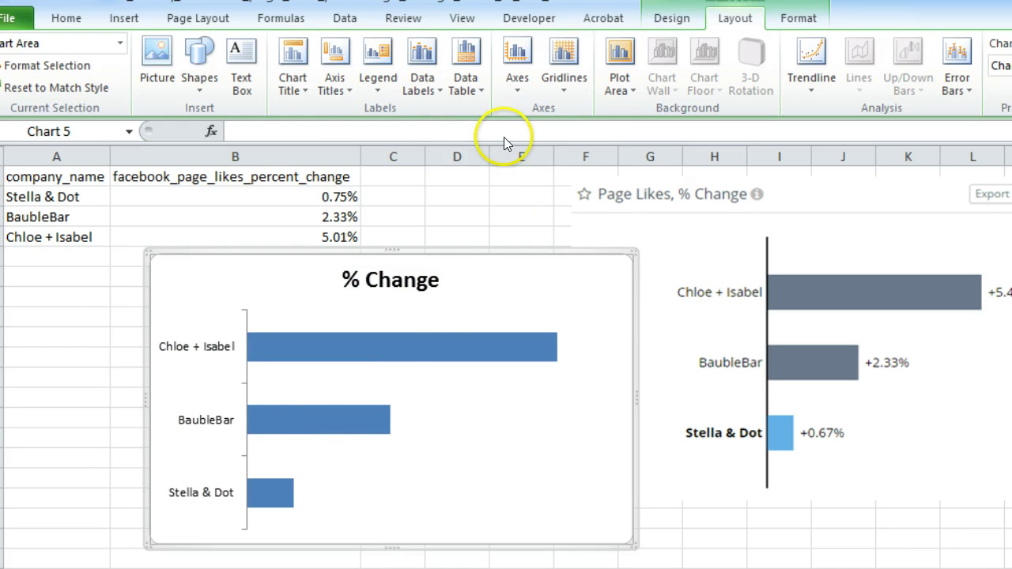
click(419, 92)
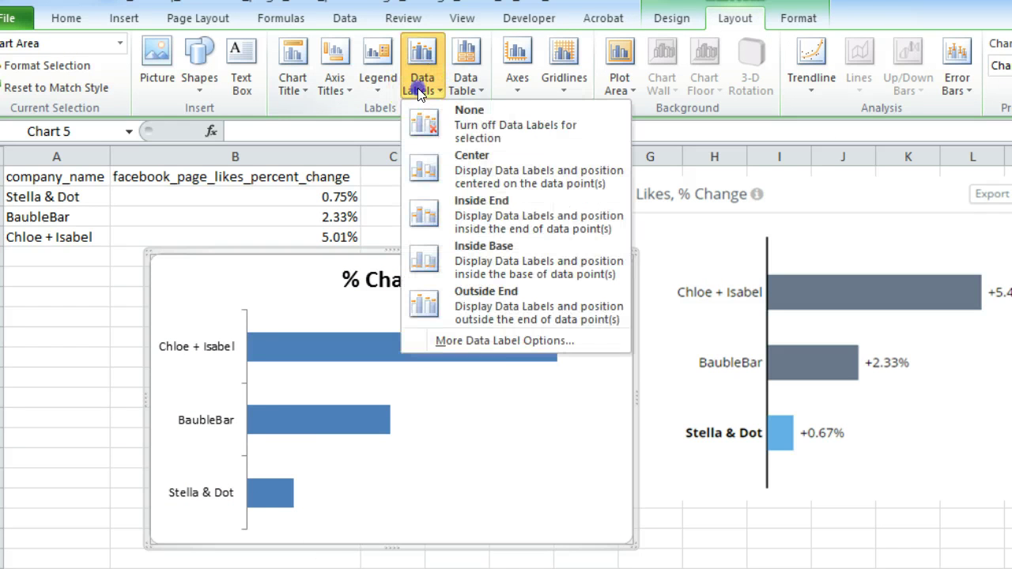
click(490, 308)
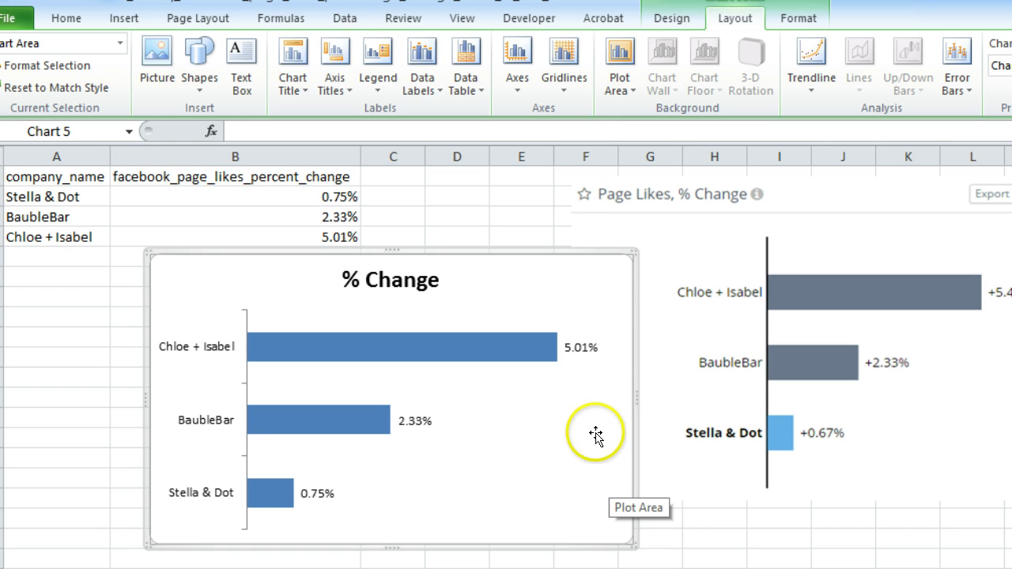
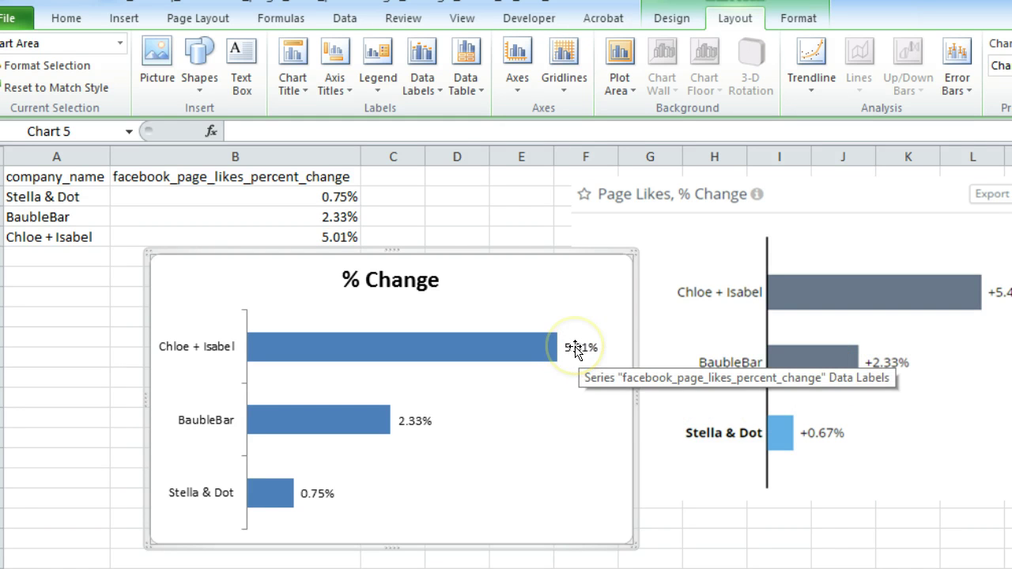
Apply the custom number format +0.00%;-0.00%;0.00 to the bar chart's data labels
click(575, 348)
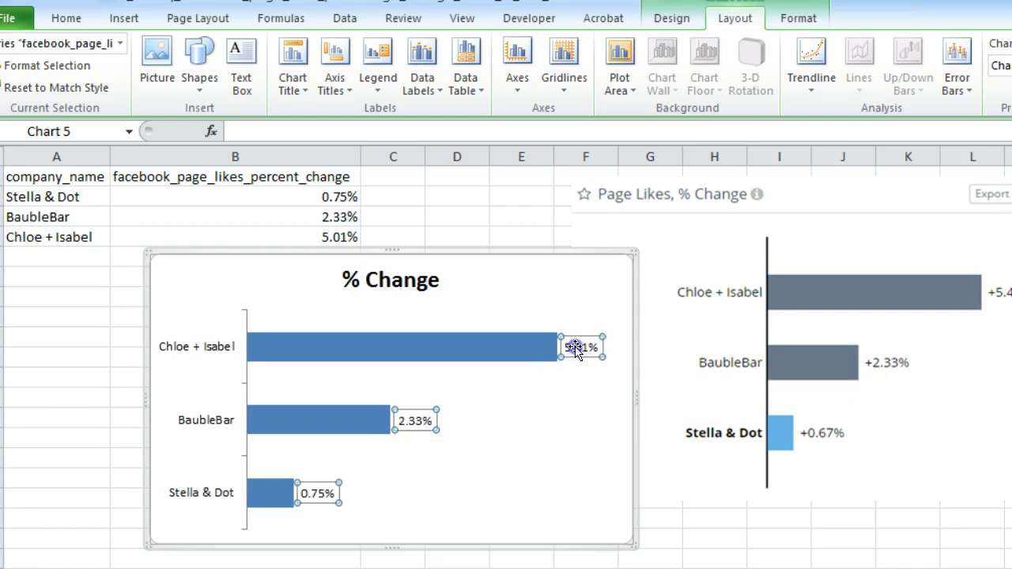
click(427, 91)
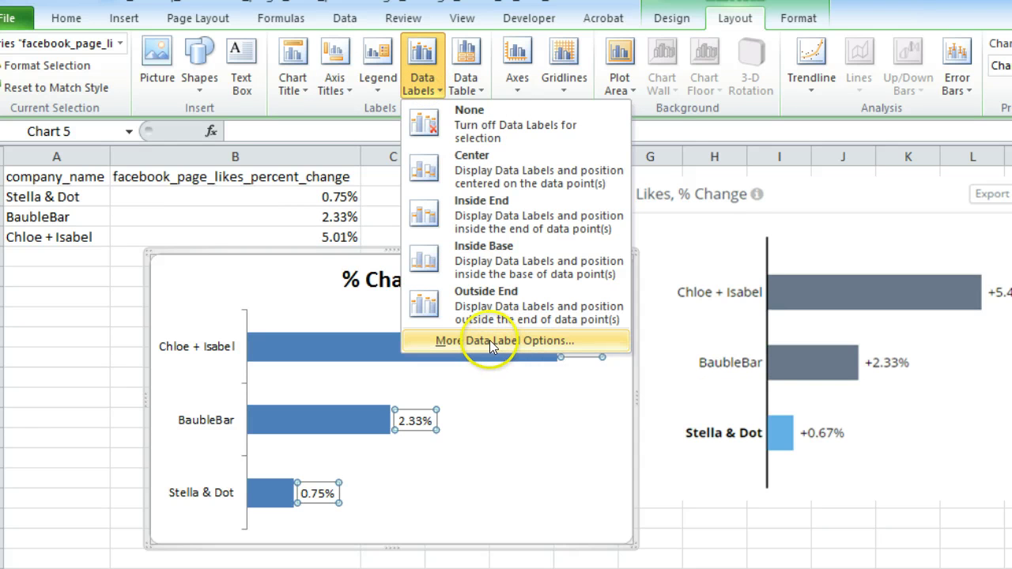
click(519, 341)
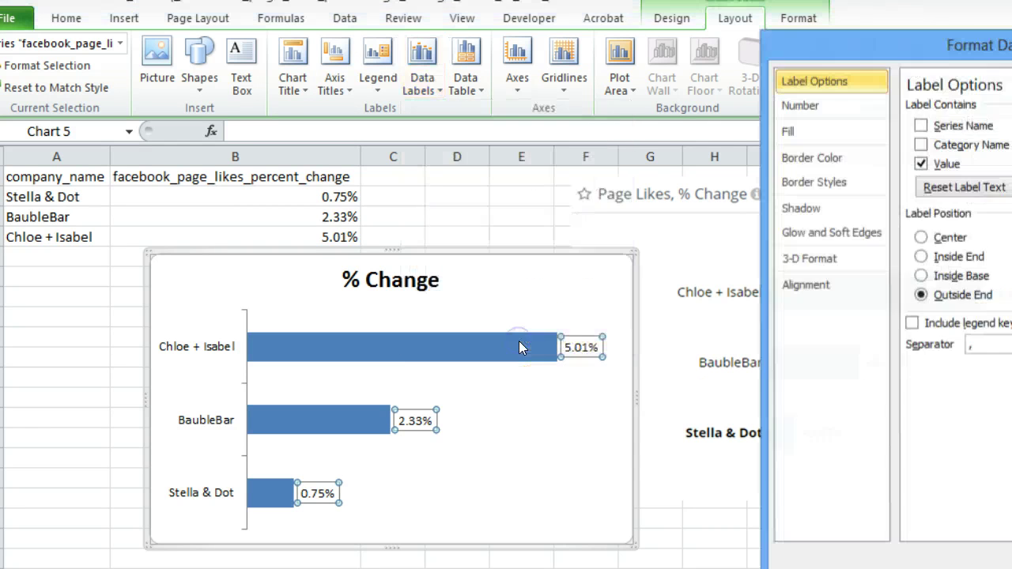
drag(818, 42, 497, 53)
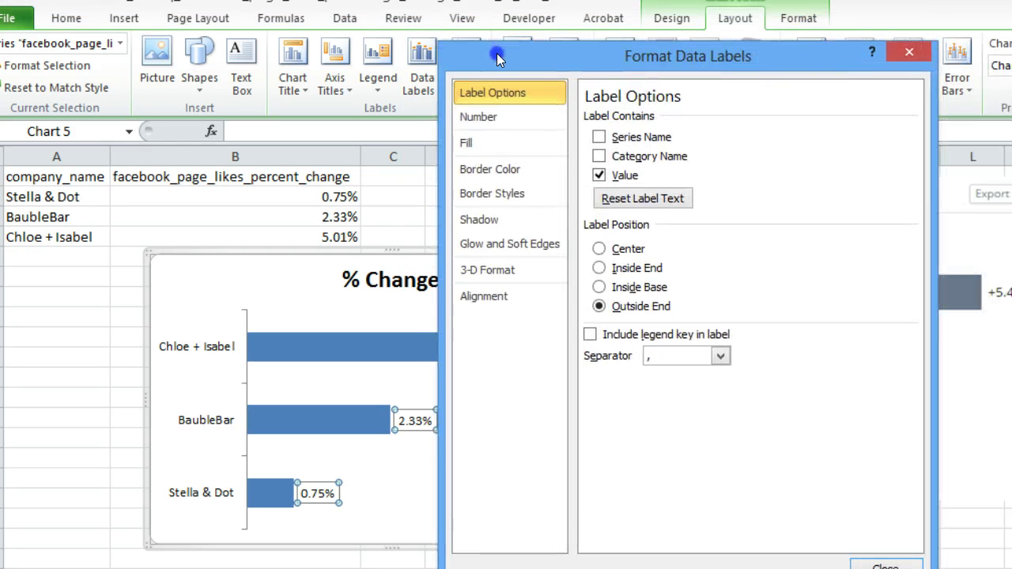
click(482, 115)
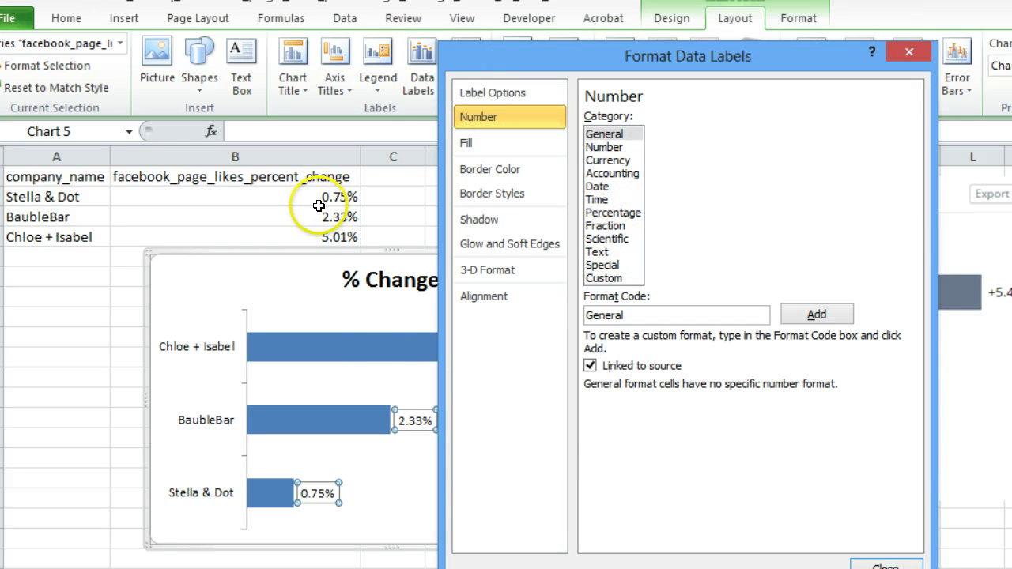
click(613, 213)
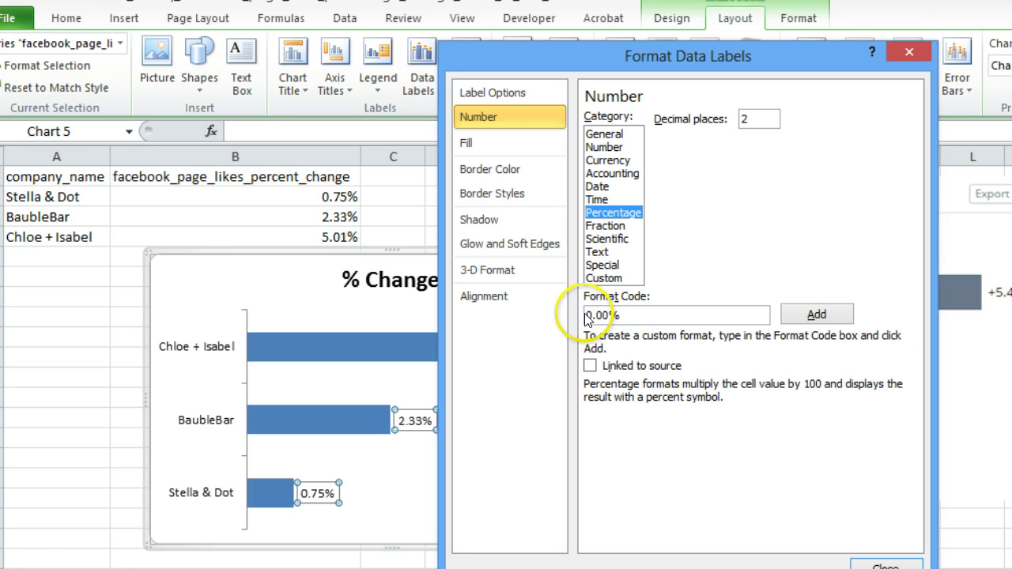
drag(625, 315, 550, 314)
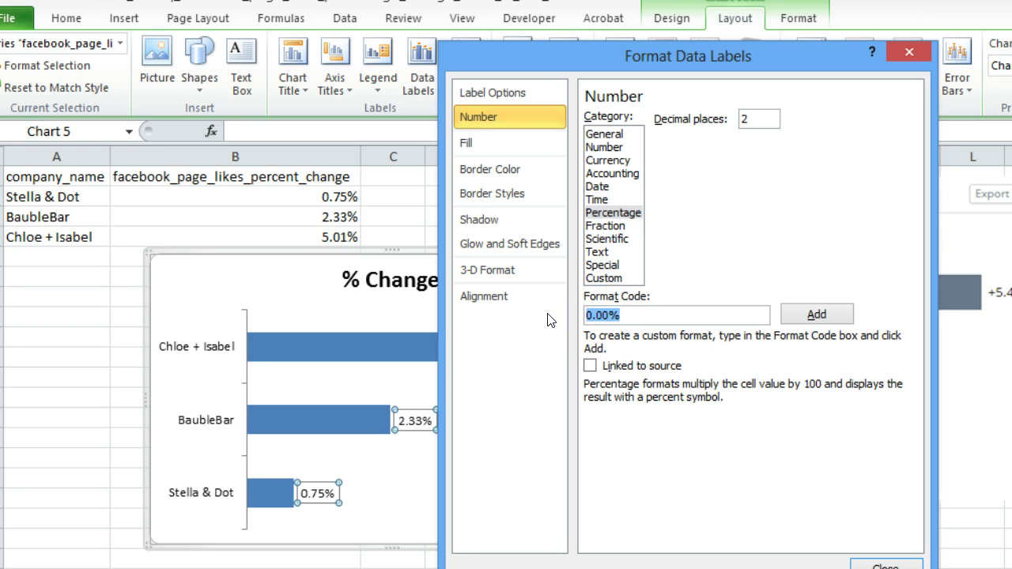
text(+0.)
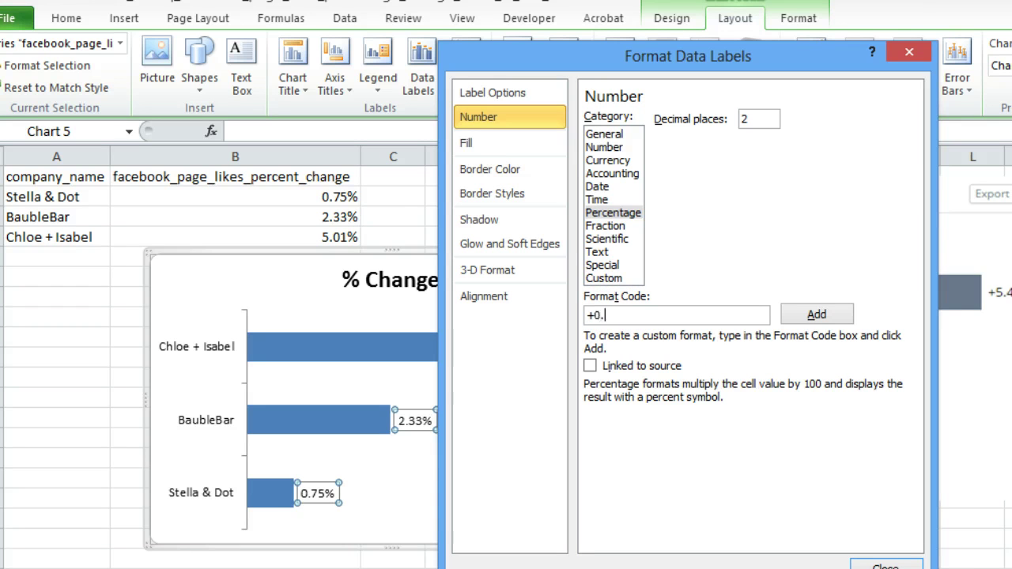
text(00%;-0.00%;0.00)
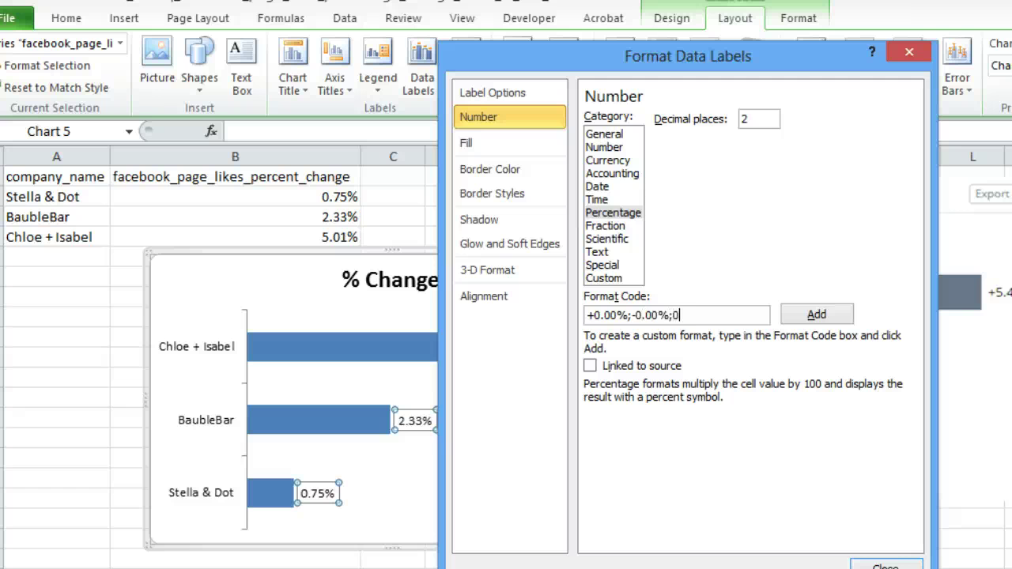
click(822, 318)
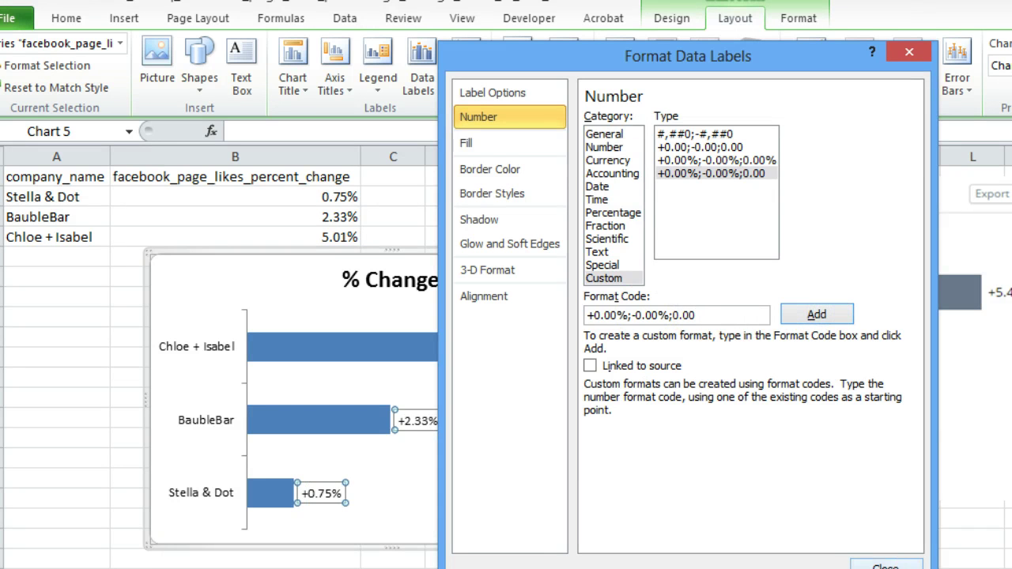
Close the data label formatting dialog and deselect the labels in the % Change chart
click(885, 566)
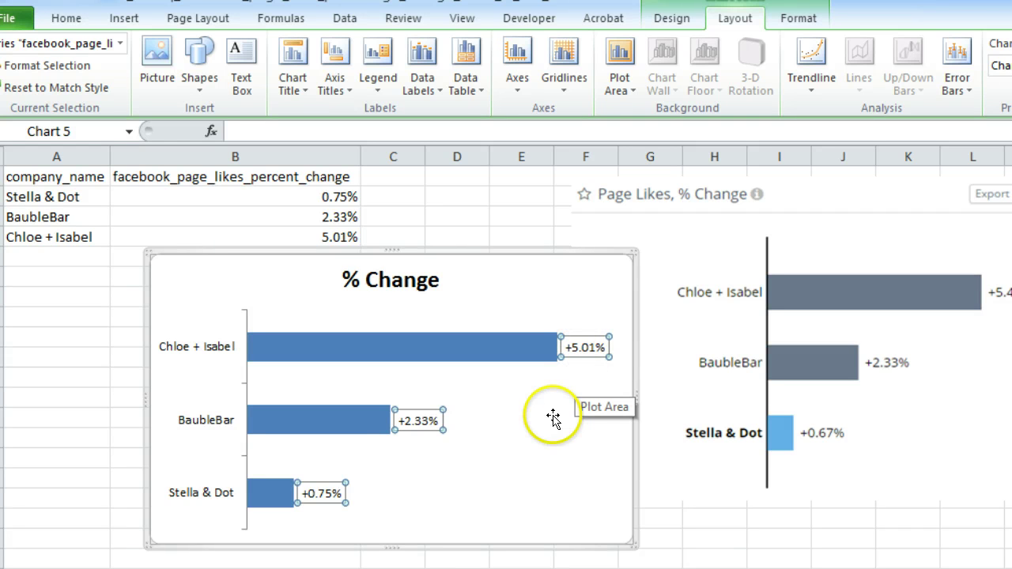
click(526, 481)
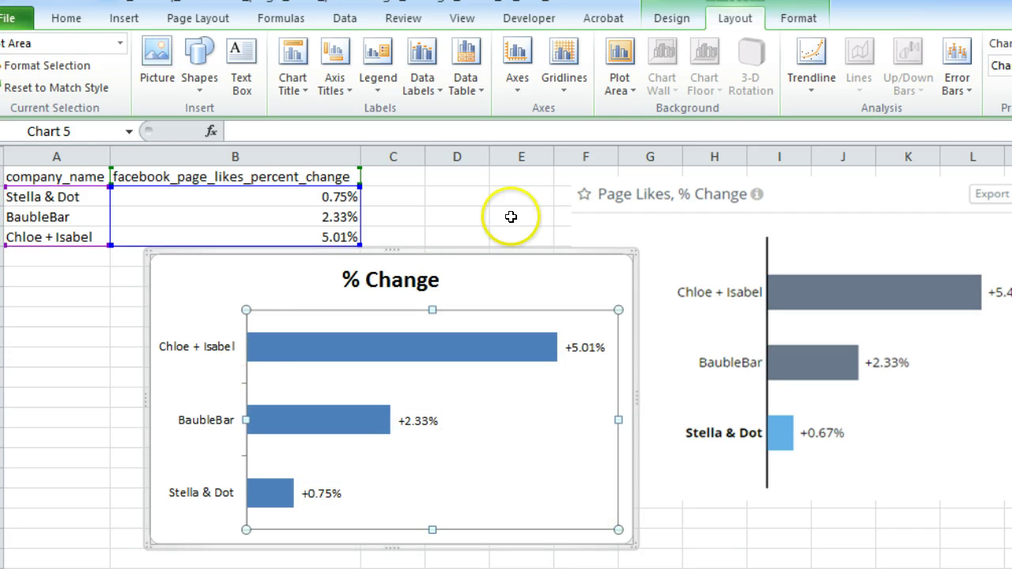
click(175, 281)
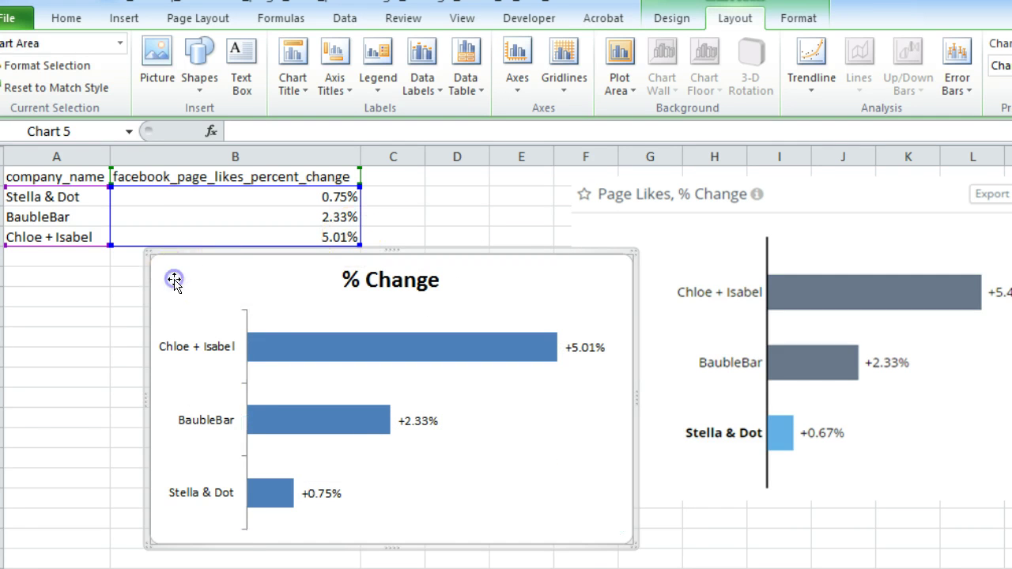
Make BaubleBar's percent change in cell B3 negative, setting it to -2.3288642%
click(289, 218)
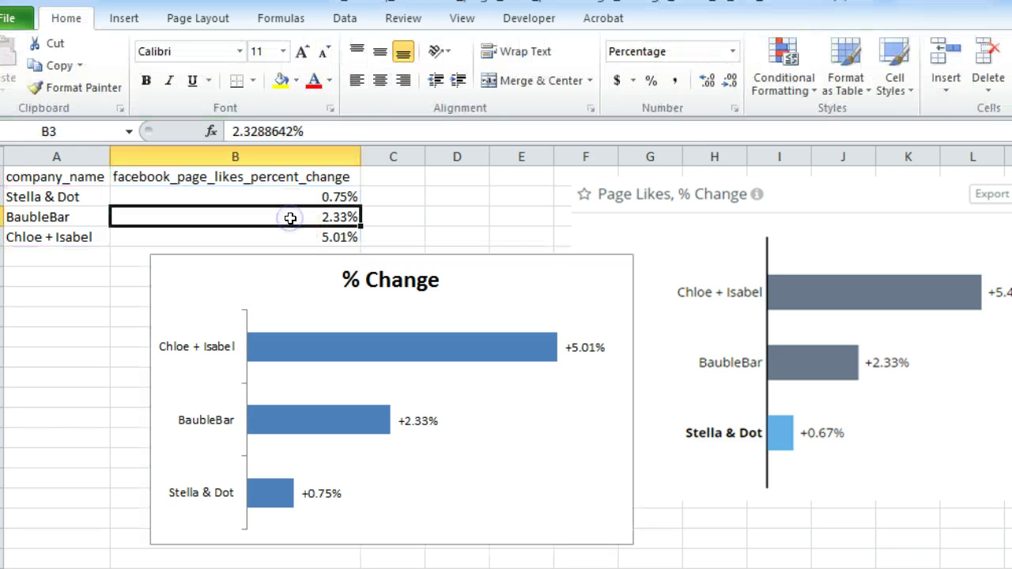
click(230, 131)
text(-)
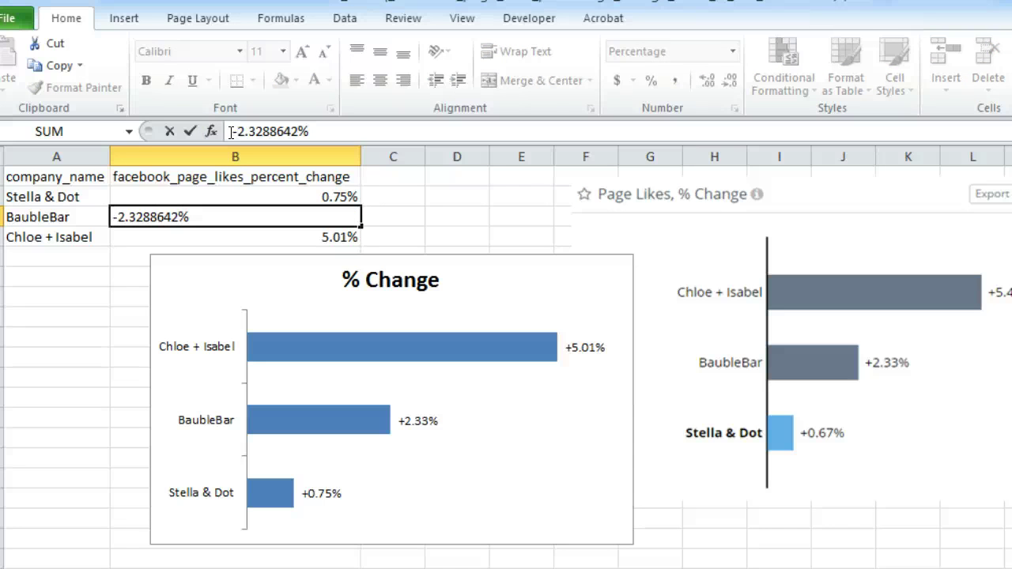
key(Tab)
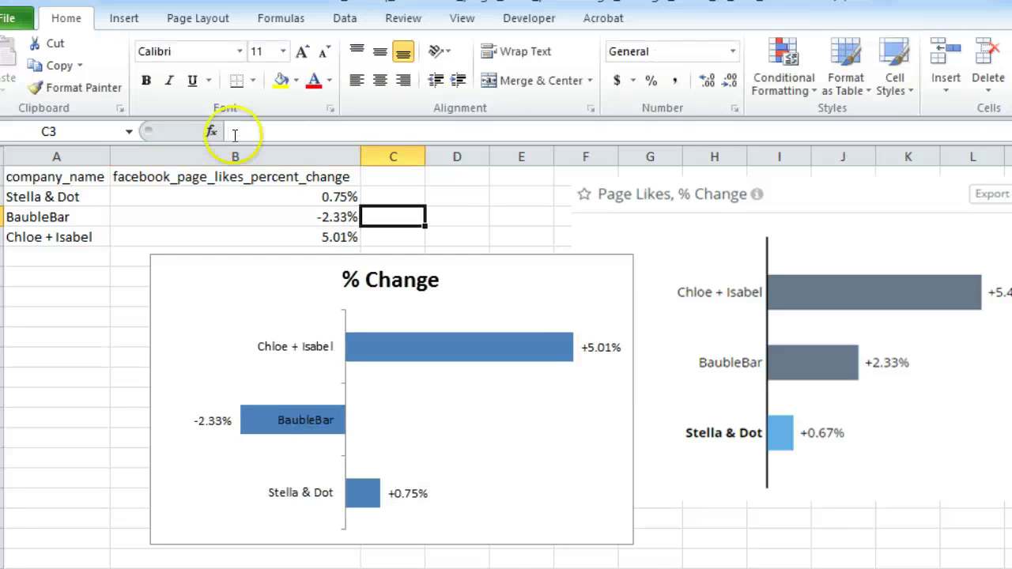